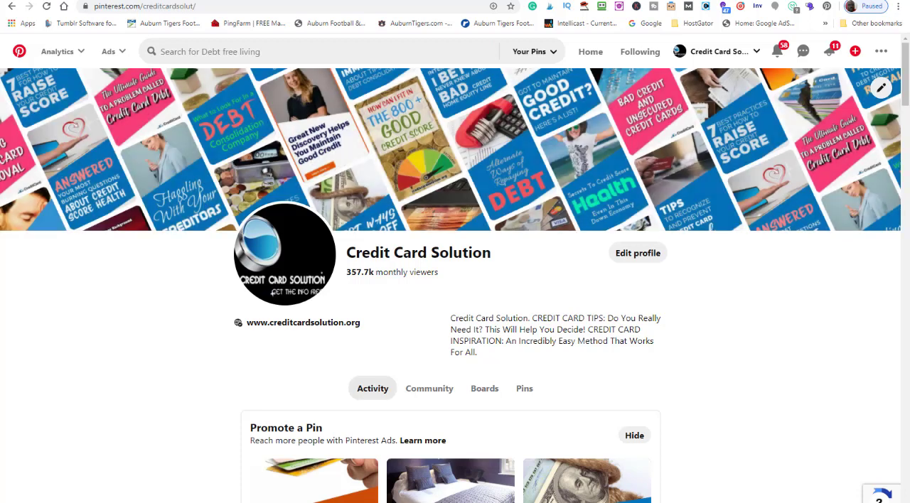
Search Pinterest for "credit card debt" using the recent search suggestion
{"action": "left_click", "coordinate": [317, 54]}
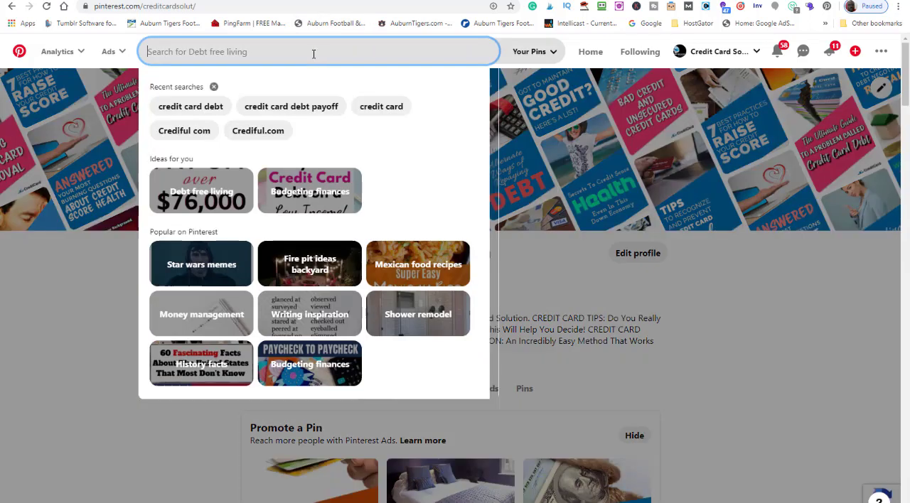
{"action": "left_click", "coordinate": [191, 106]}
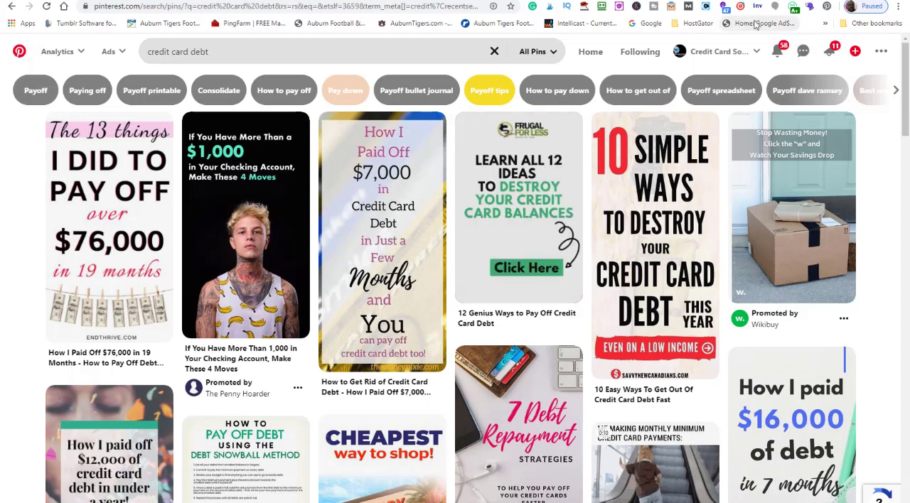
Collect the keywords related to "credit card debt" with the keyword extension and open the "credit card debt" note in Notepad
{"action": "left_click", "coordinate": [725, 9]}
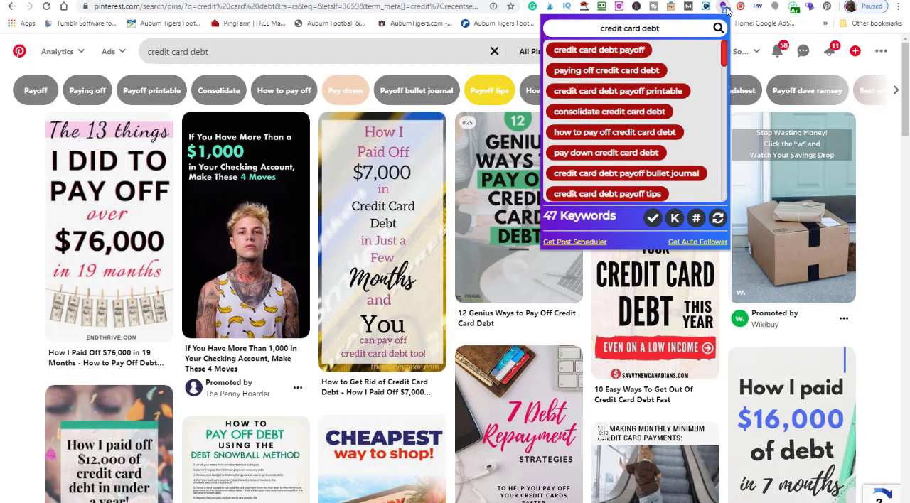
{"action": "left_click", "coordinate": [674, 220]}
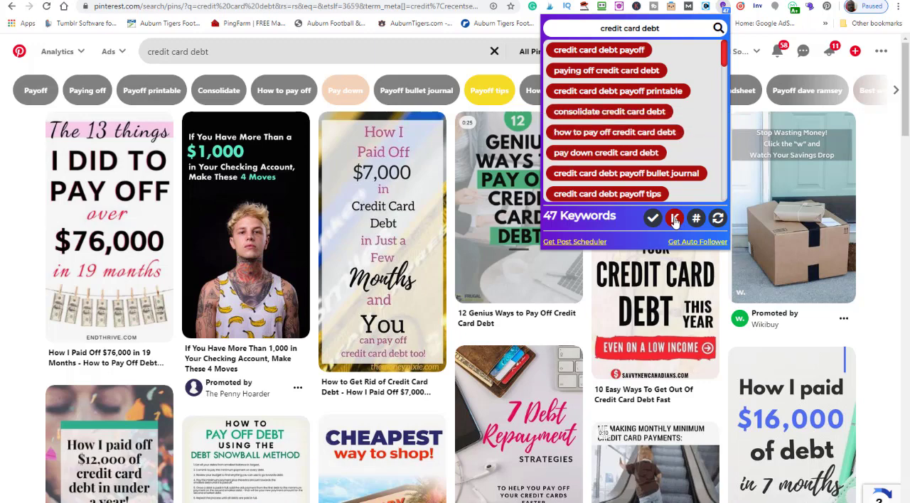
{"action": "mouse_move", "coordinate": [397, 502]}
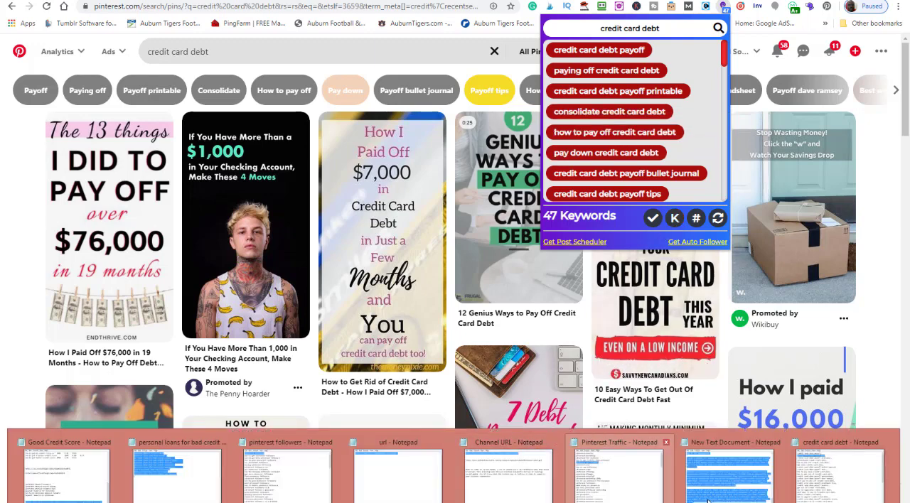
{"action": "left_click", "coordinate": [816, 487]}
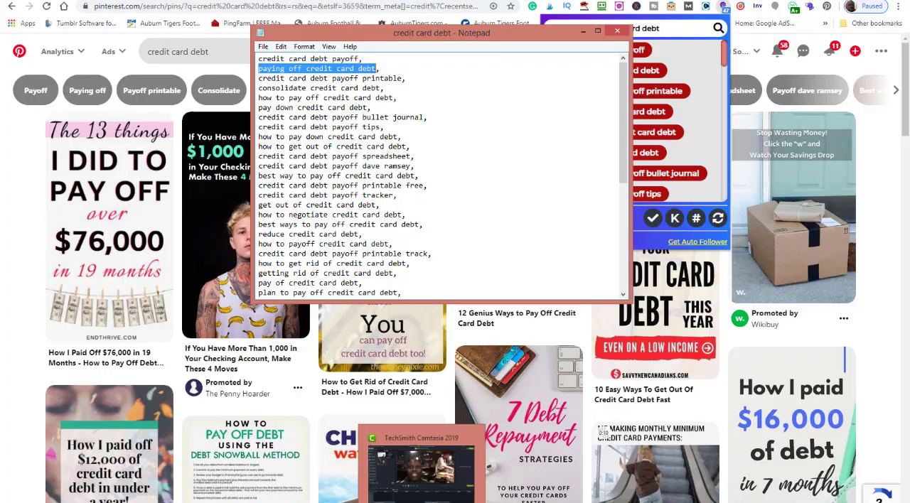
Switch to the blank Excel workbook, enter "Credit Card Debt" in cell J2 and fit column J to the text
{"action": "left_click", "coordinate": [397, 502]}
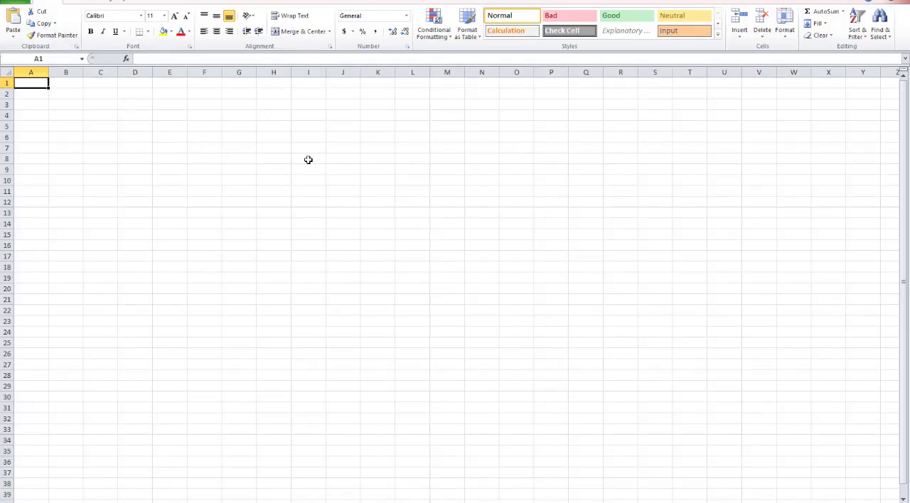
{"action": "left_click", "coordinate": [349, 93]}
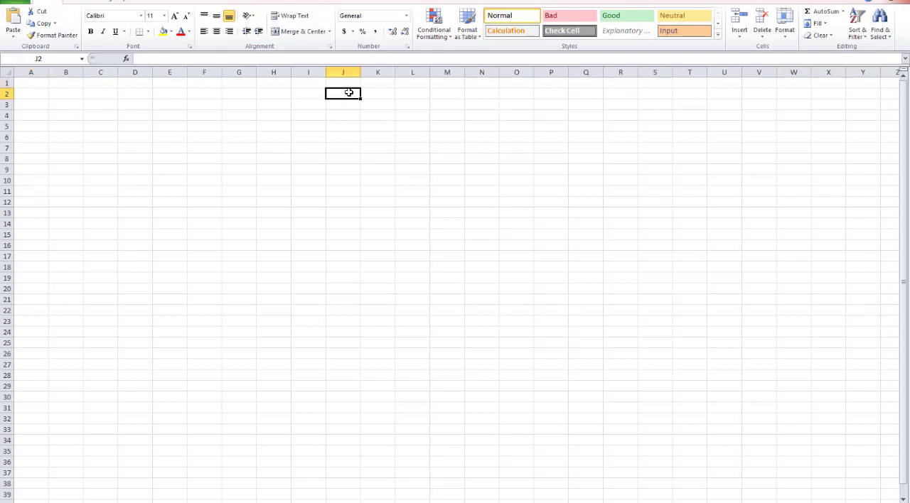
{"action": "type", "text": "Cre"}
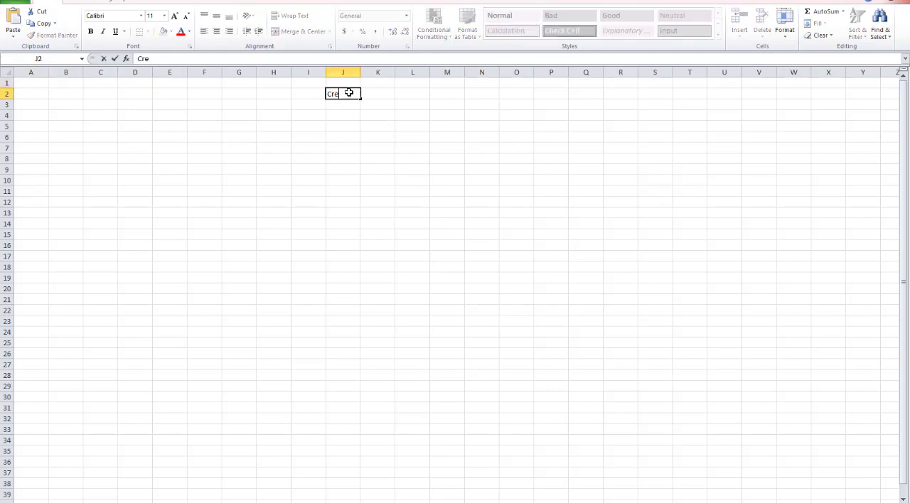
{"action": "type", "text": "dit Card Debt"}
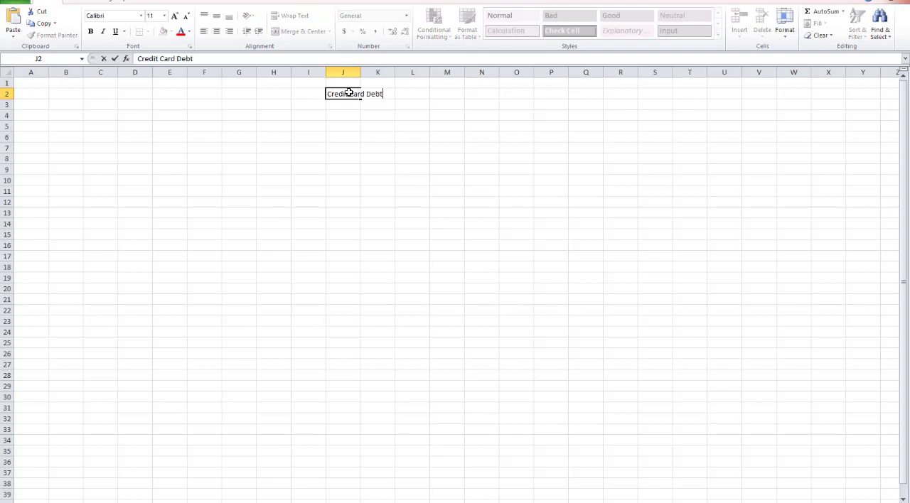
{"action": "key", "text": "Tab"}
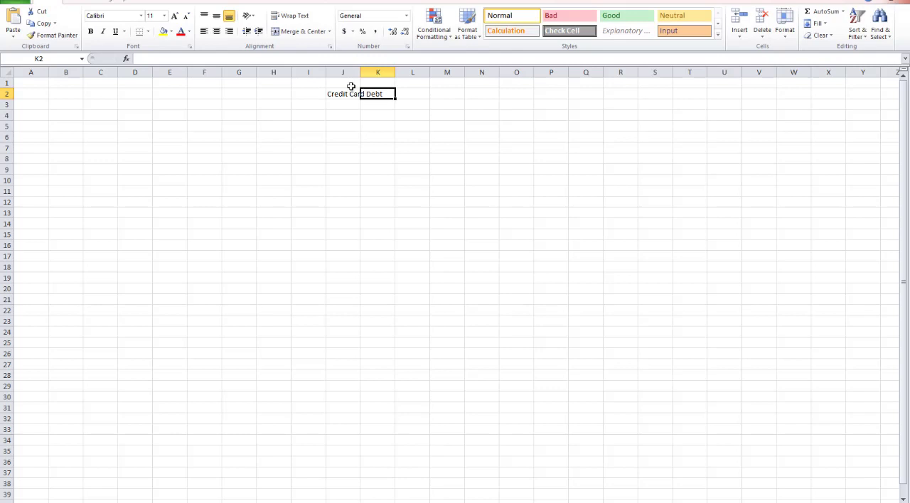
{"action": "double_click", "coordinate": [361, 70]}
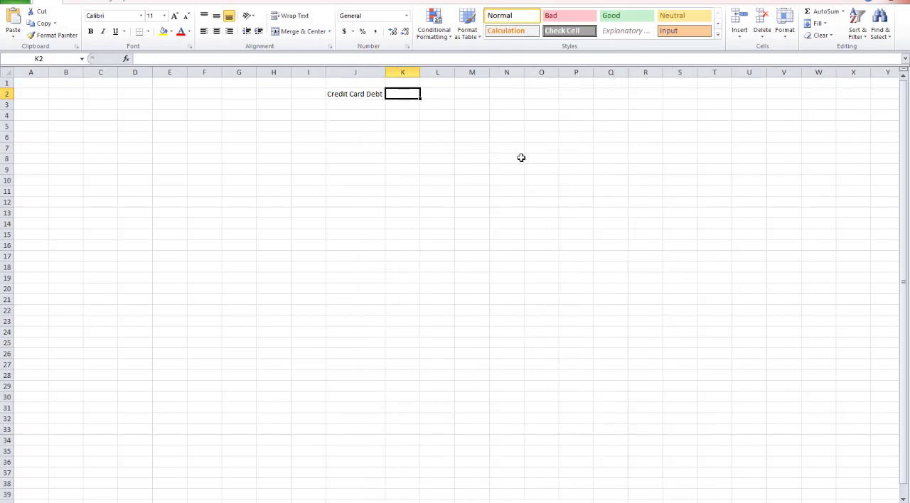
Set the font size of the whole sheet to 22 and widen column J to hold the "Credit Card Debt" heading
{"action": "left_click", "coordinate": [10, 71]}
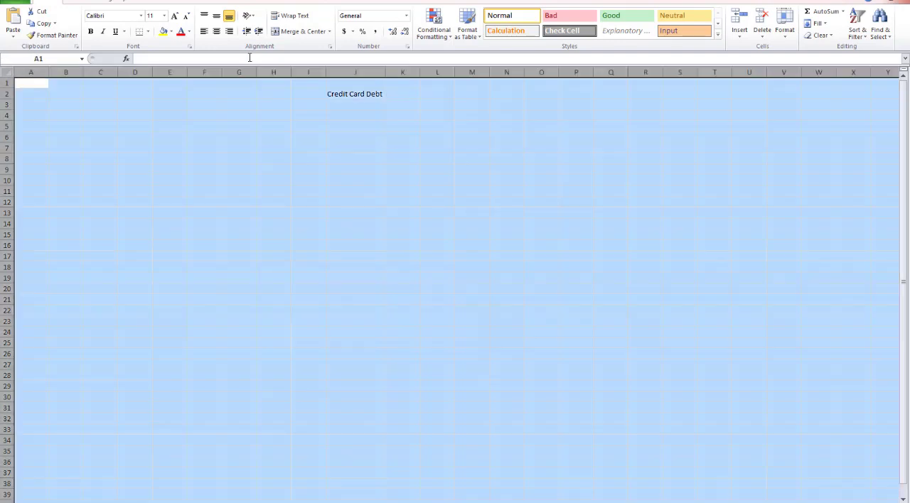
{"action": "left_click", "coordinate": [164, 15]}
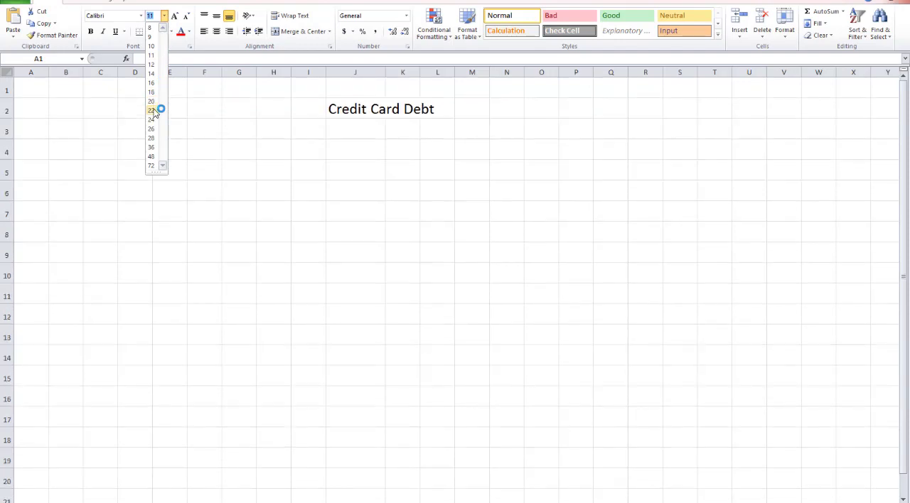
{"action": "left_click", "coordinate": [153, 110]}
{"action": "left_click", "coordinate": [473, 187]}
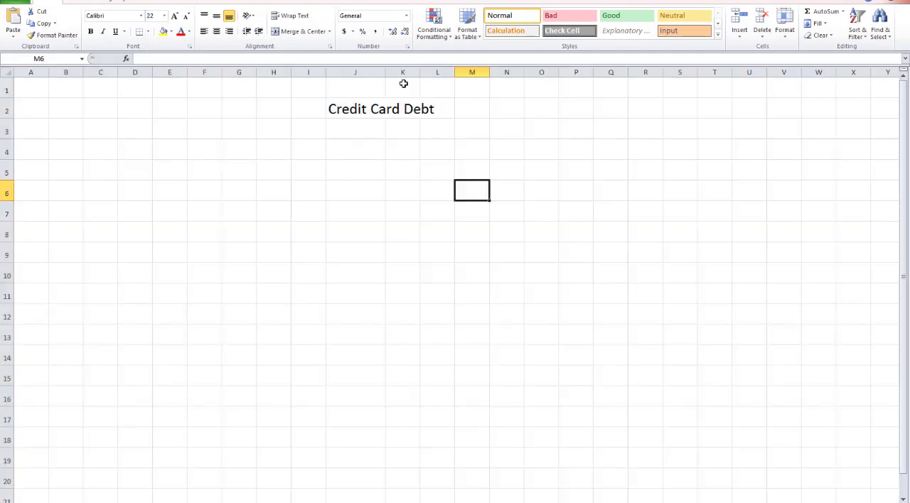
{"action": "left_click_drag", "start_coordinate": [384, 74], "coordinate": [440, 74]}
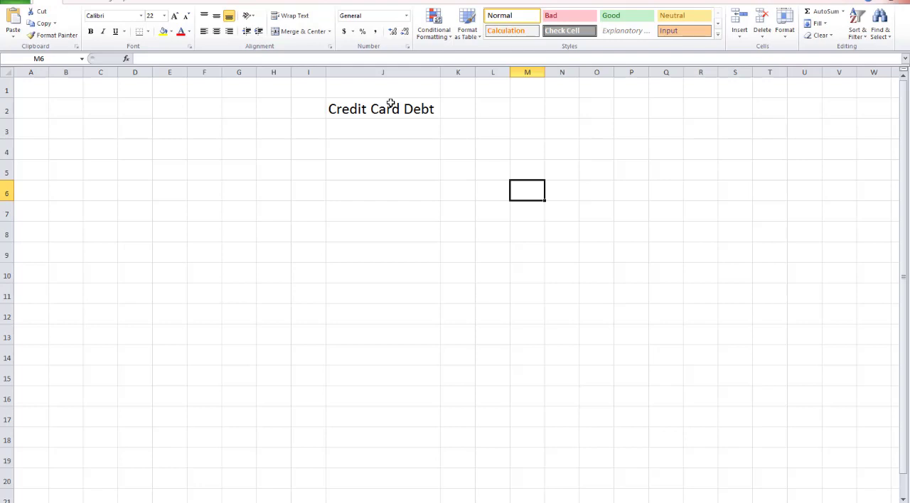
{"action": "mouse_move", "coordinate": [287, 501]}
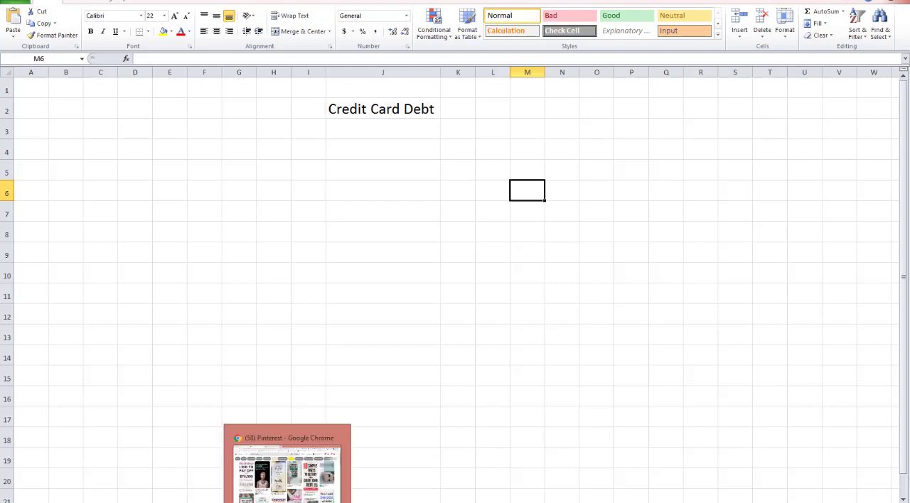
{"action": "left_click", "coordinate": [287, 469]}
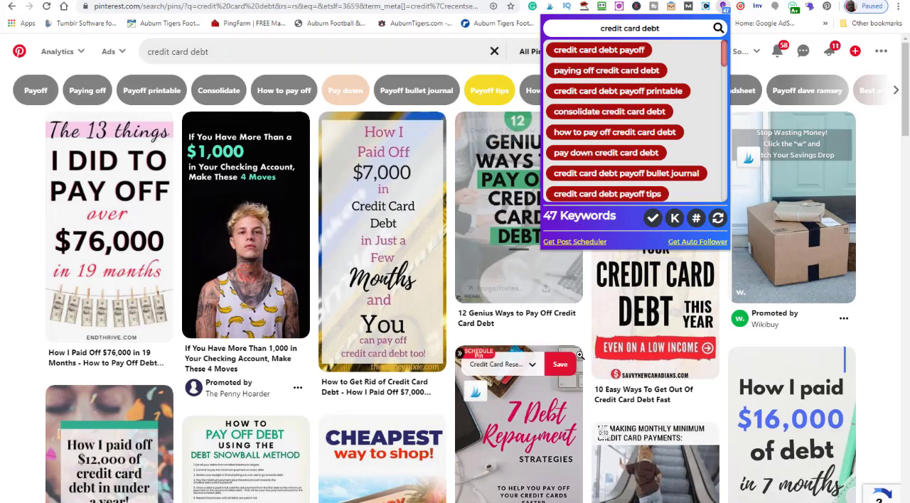
{"action": "left_click", "coordinate": [425, 56]}
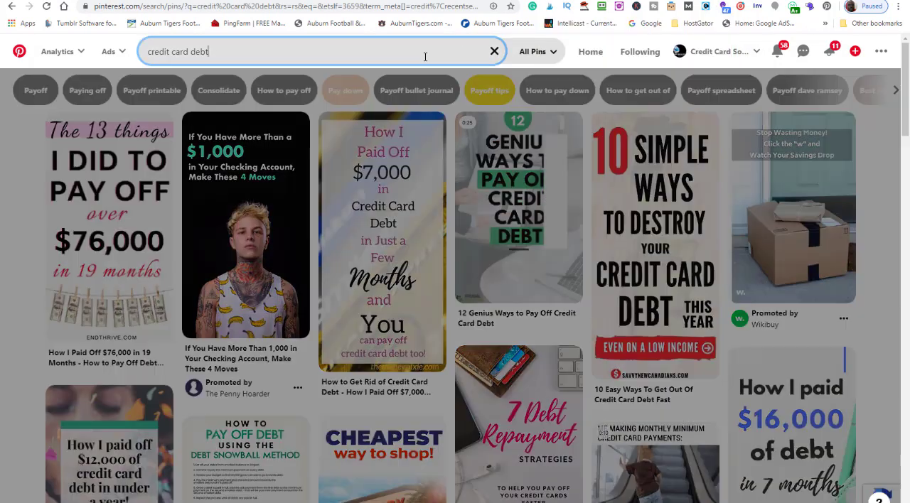
{"action": "left_click", "coordinate": [871, 155]}
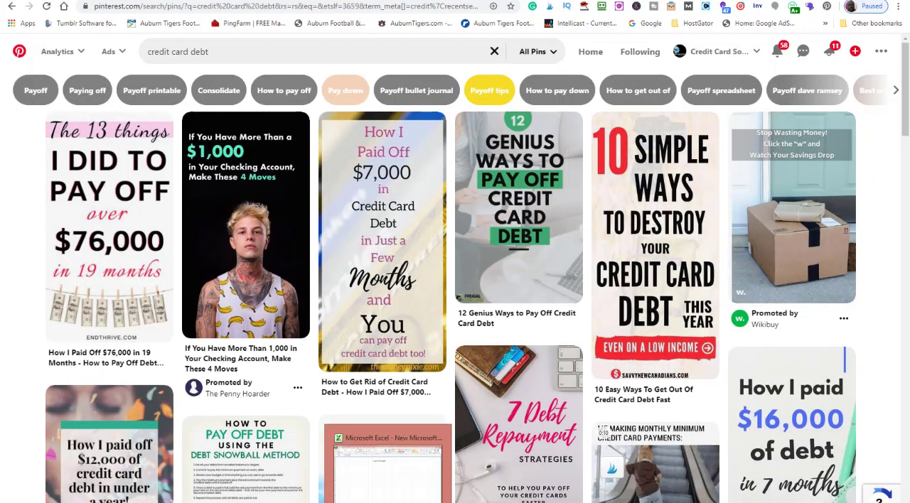
Copy "credit card debt payoff" from the "credit card debt" Notepad note into Excel cell A4 and fit column A to it
{"action": "mouse_move", "coordinate": [889, 489]}
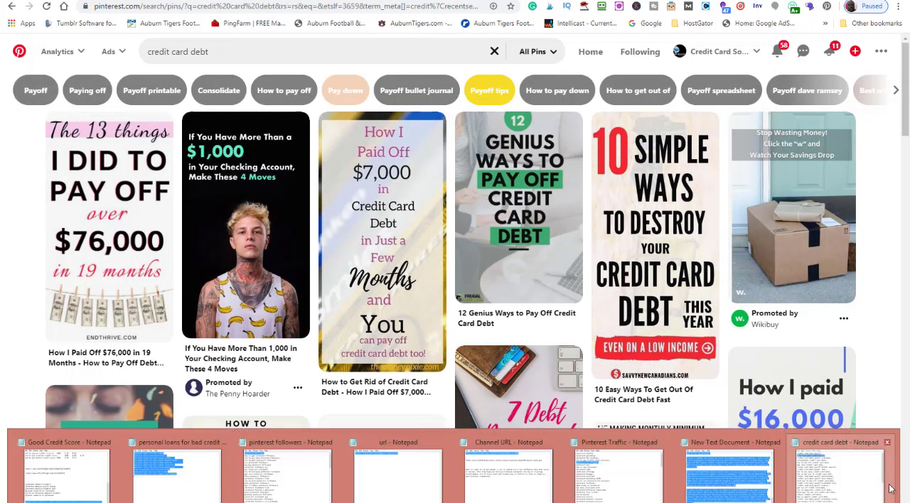
{"action": "left_click", "coordinate": [842, 485]}
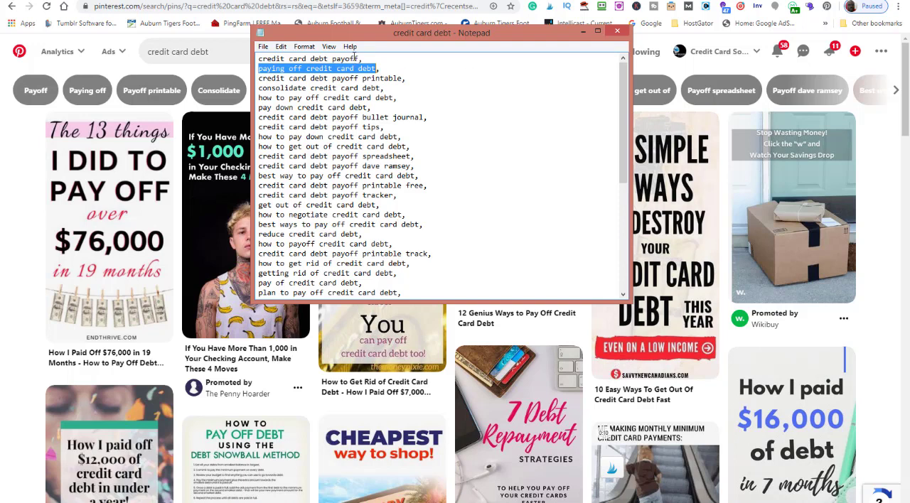
{"action": "left_click_drag", "start_coordinate": [361, 58], "coordinate": [256, 59]}
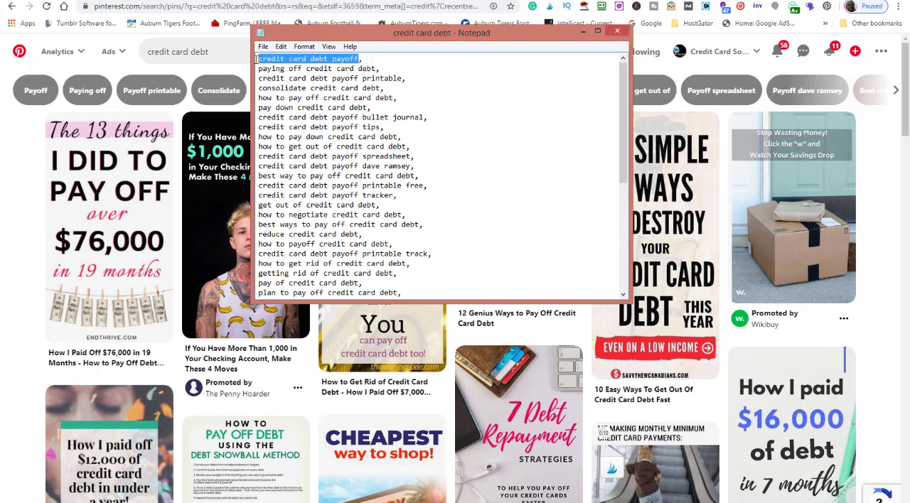
{"action": "right_click", "coordinate": [314, 61]}
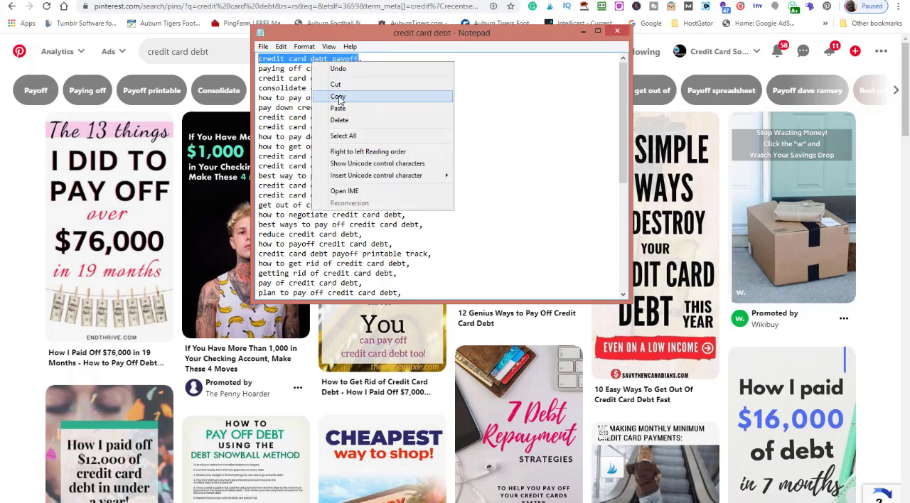
{"action": "left_click", "coordinate": [338, 97]}
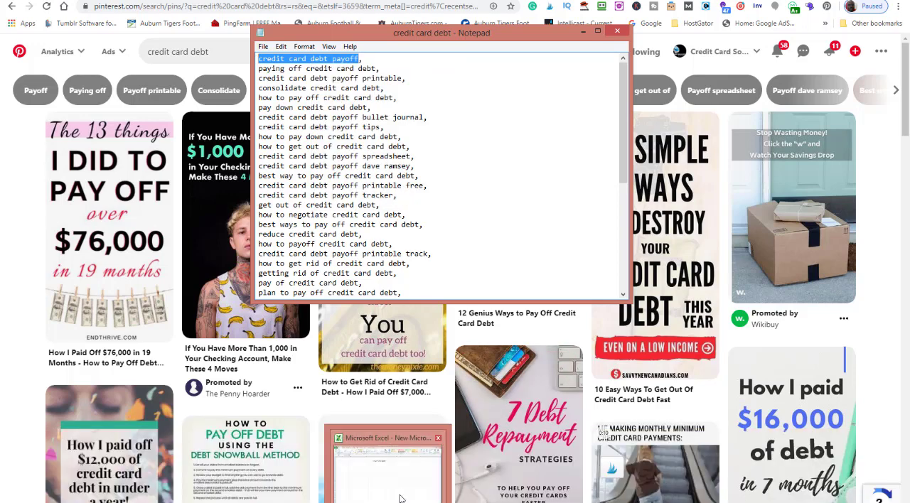
{"action": "left_click", "coordinate": [400, 499]}
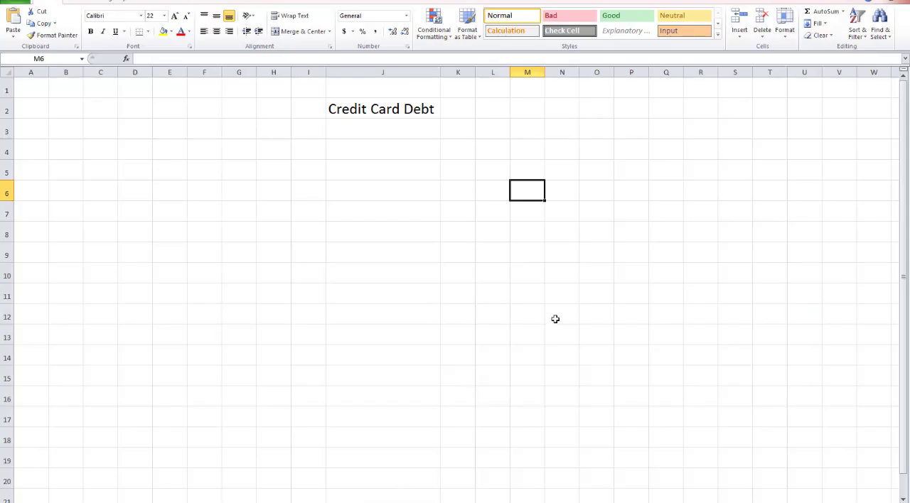
{"action": "left_click", "coordinate": [39, 150]}
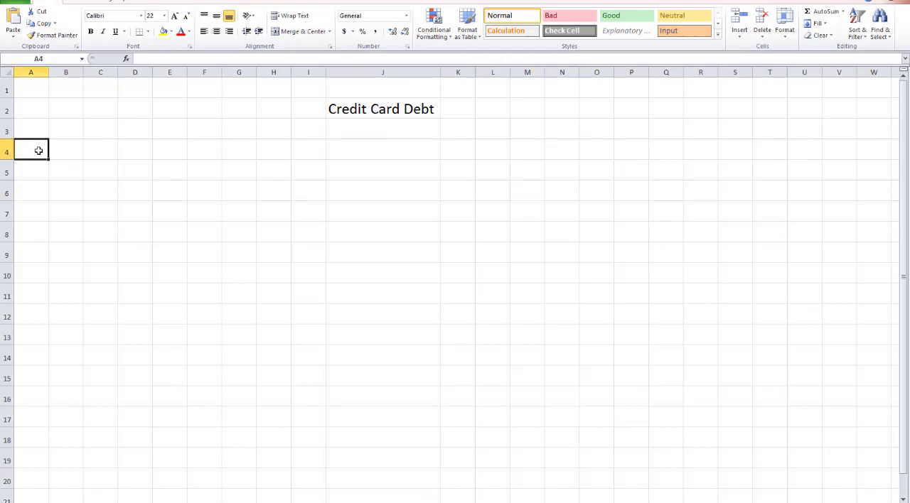
{"action": "key", "text": "ctrl+v"}
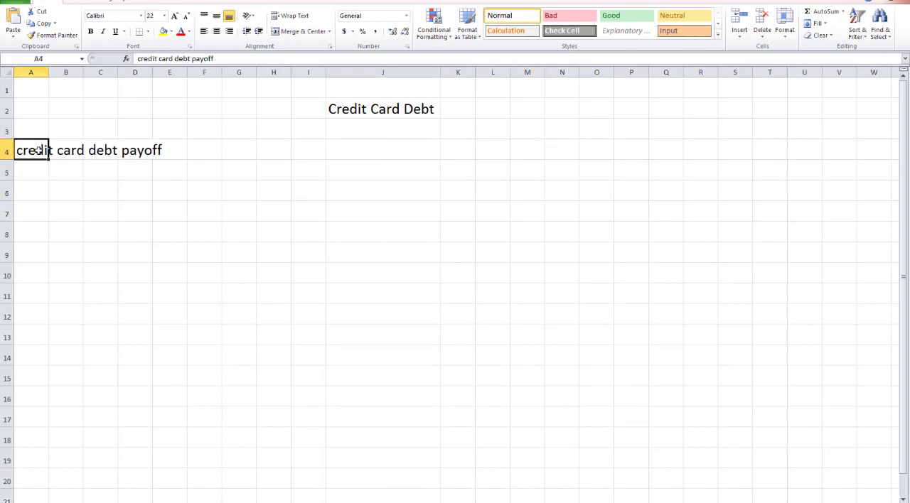
{"action": "double_click", "coordinate": [49, 72]}
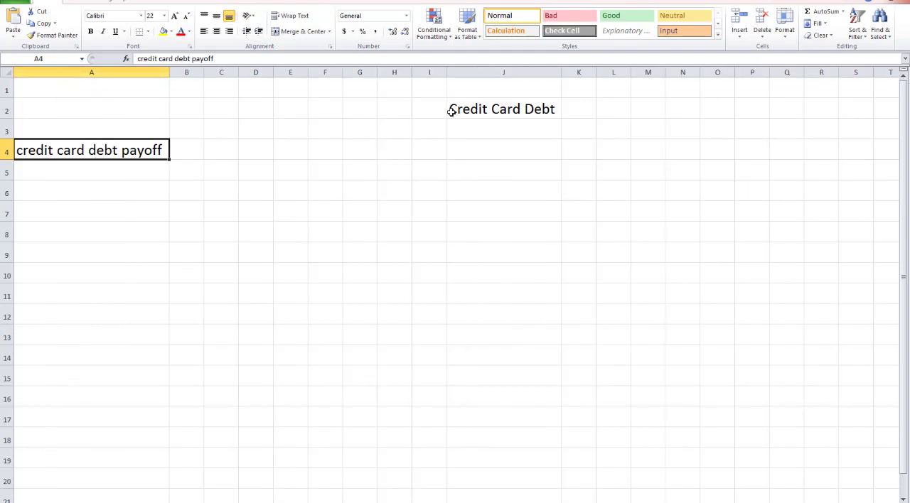
Copy "paying off credit card debt" from the "credit card debt" Notepad note into Excel cell C4 and fit column C to it
{"action": "left_click", "coordinate": [515, 108]}
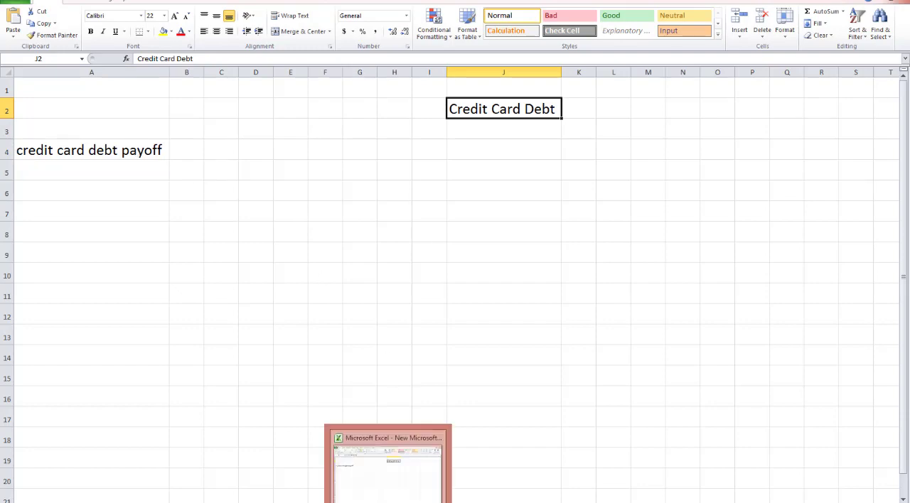
{"action": "mouse_move", "coordinate": [760, 485]}
{"action": "left_click", "coordinate": [808, 487]}
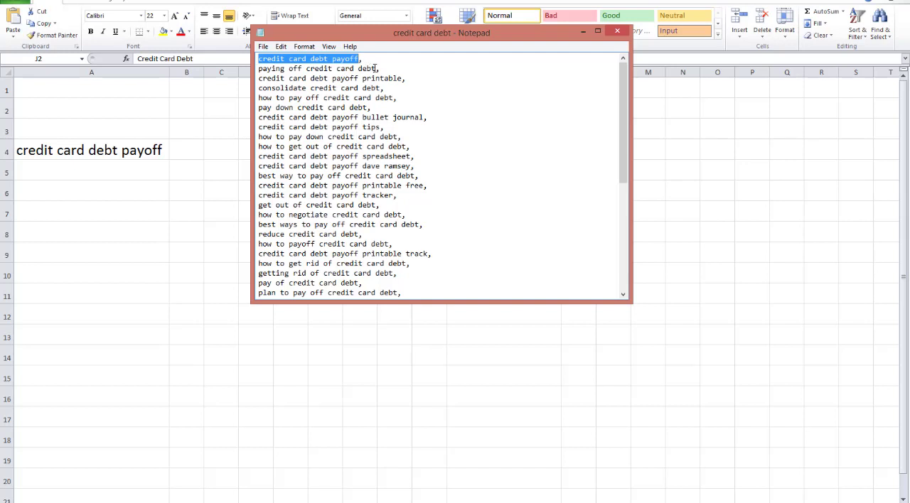
{"action": "left_click_drag", "start_coordinate": [376, 68], "coordinate": [257, 69]}
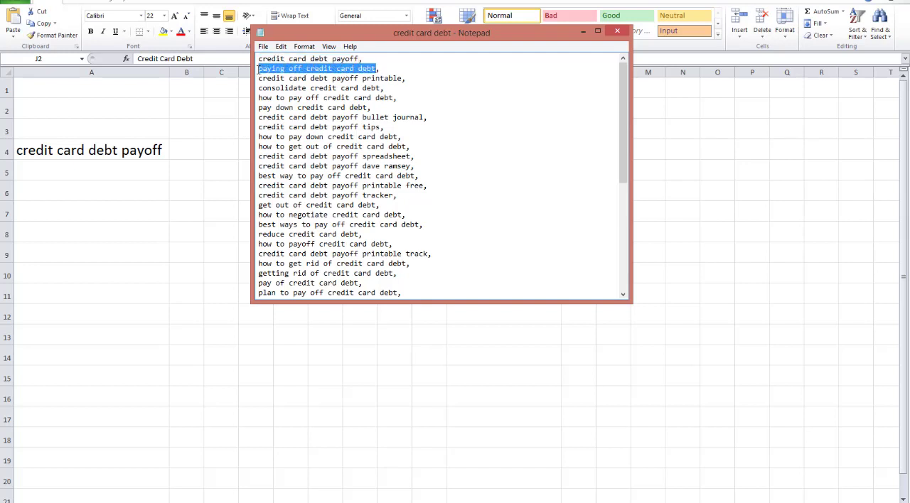
{"action": "right_click", "coordinate": [284, 69]}
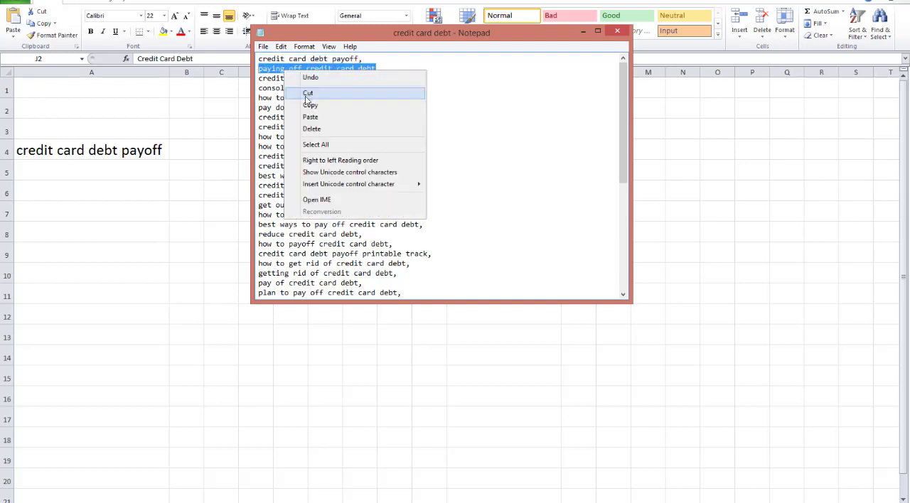
{"action": "left_click", "coordinate": [299, 103]}
{"action": "key", "text": "alt+Tab"}
{"action": "left_click", "coordinate": [222, 147]}
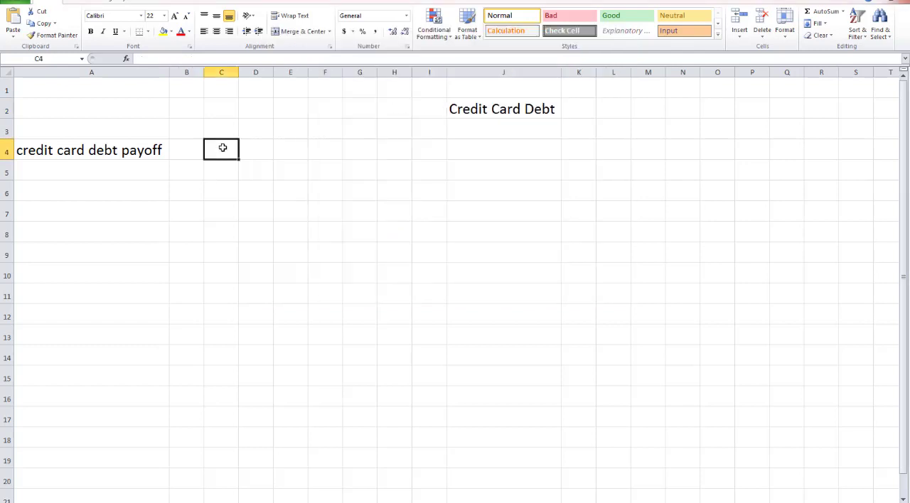
{"action": "key", "text": "ctrl+v"}
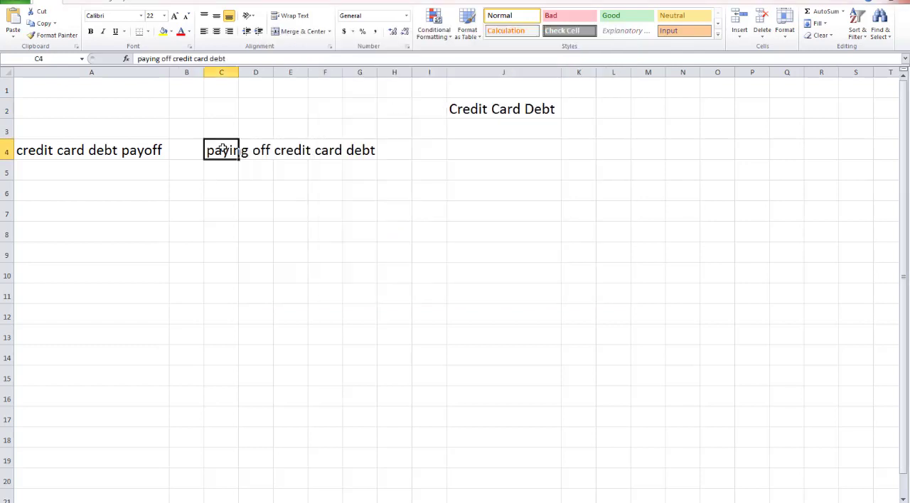
{"action": "double_click", "coordinate": [237, 73]}
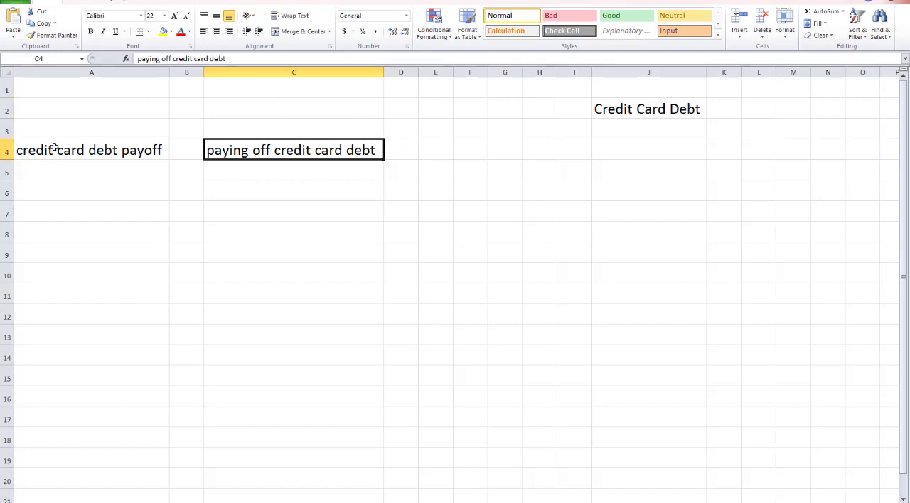
Enter the label "Board" in cells A3 and C3, above the two keyword phrases
{"action": "left_click", "coordinate": [71, 133]}
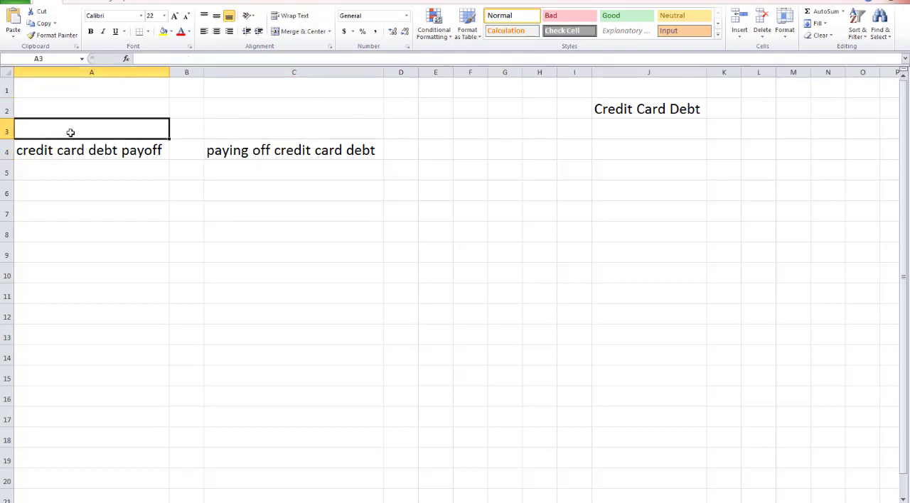
{"action": "type", "text": "Boa"}
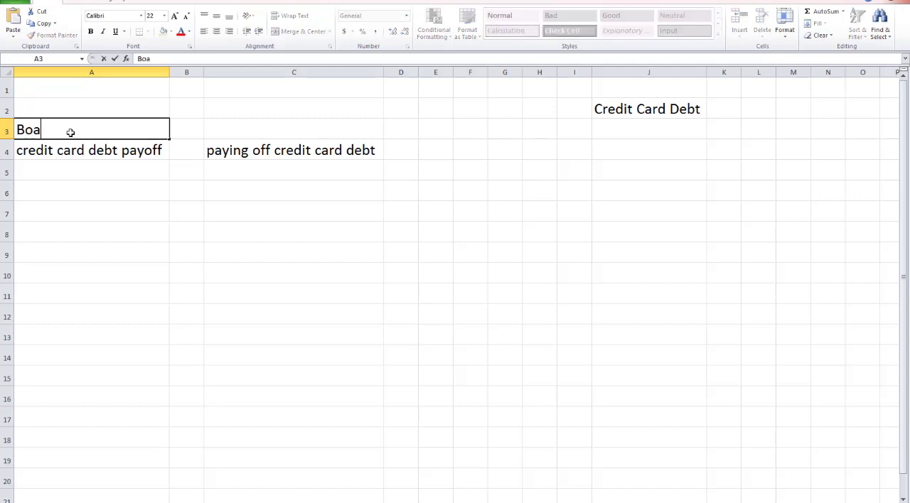
{"action": "type", "text": "rds"}
{"action": "key", "text": "BackSpace"}
{"action": "key", "text": "Tab"}
{"action": "key", "text": "Tab"}
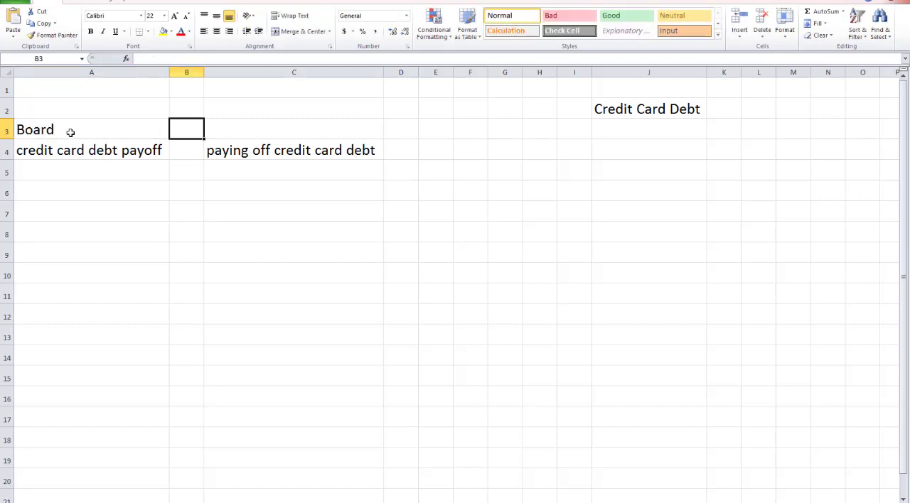
{"action": "type", "text": "Bo"}
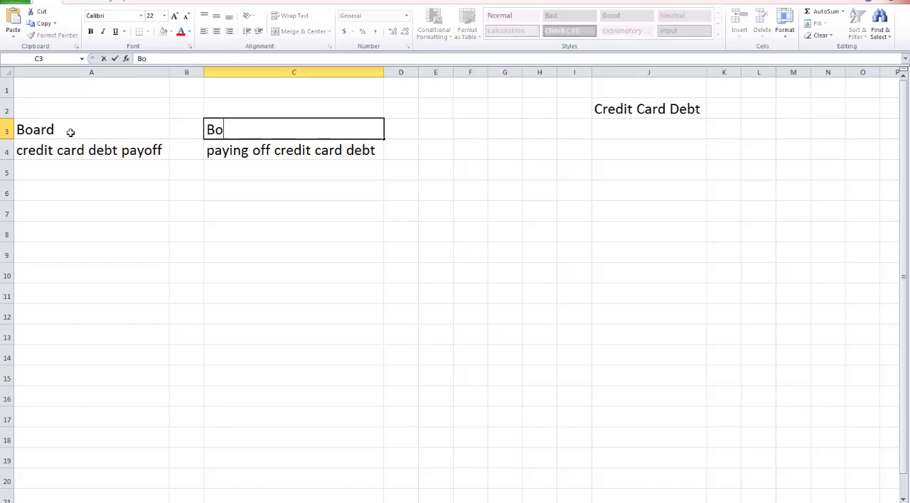
{"action": "type", "text": "ards"}
{"action": "key", "text": "BackSpace"}
{"action": "key", "text": "Tab"}
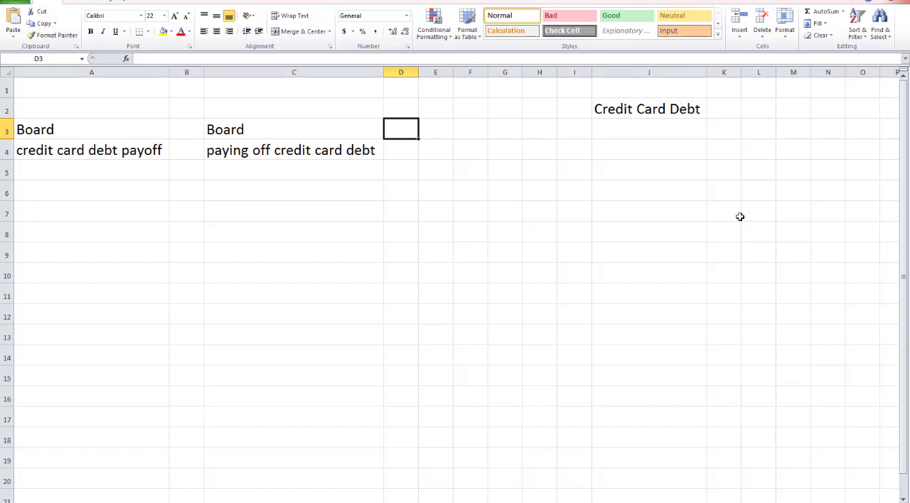
Copy "consolidate credit card debt" from the "credit card debt" Notepad note into Excel cell E4 and fit column E to it
{"action": "mouse_move", "coordinate": [370, 497]}
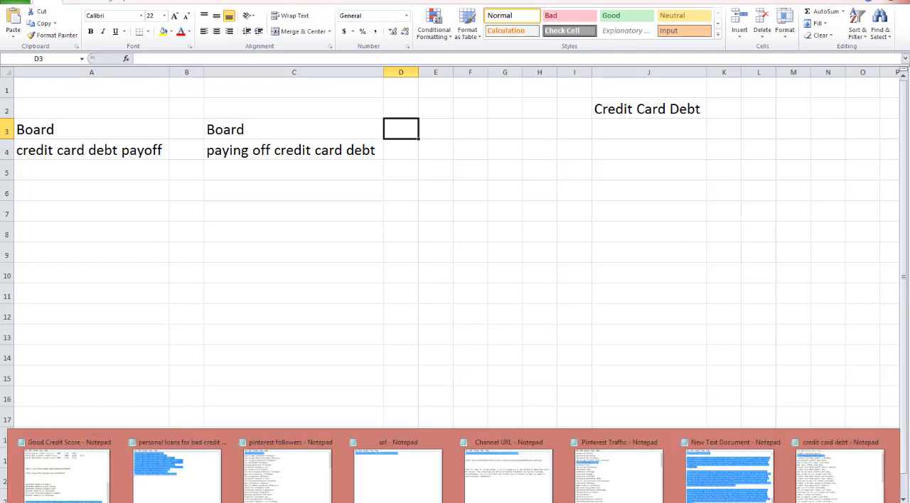
{"action": "left_click", "coordinate": [845, 474]}
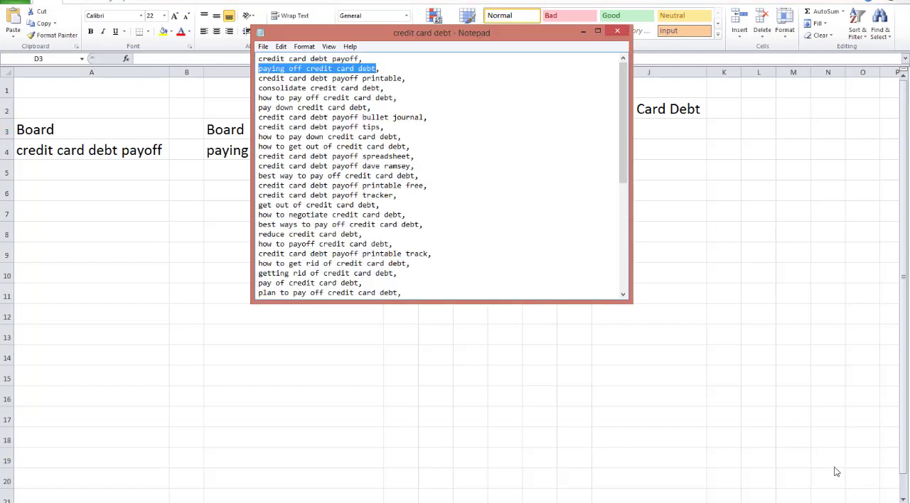
{"action": "left_click", "coordinate": [402, 79]}
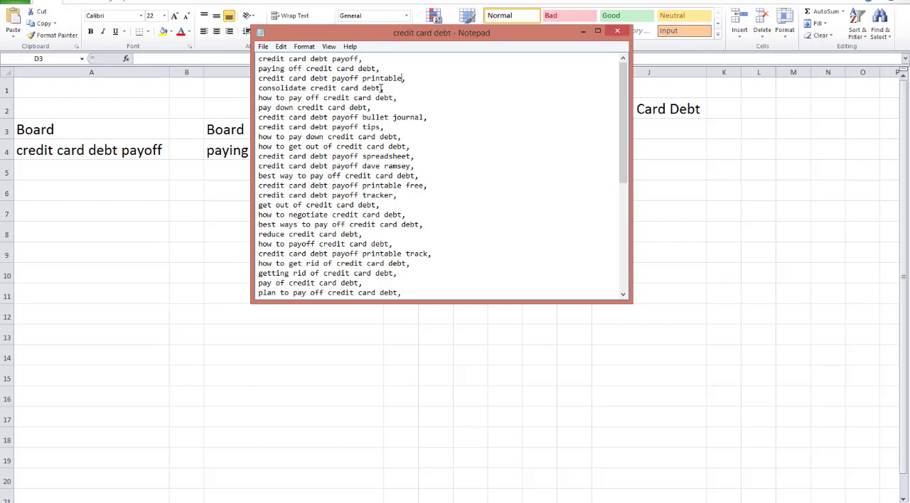
{"action": "left_click_drag", "start_coordinate": [382, 88], "coordinate": [258, 88]}
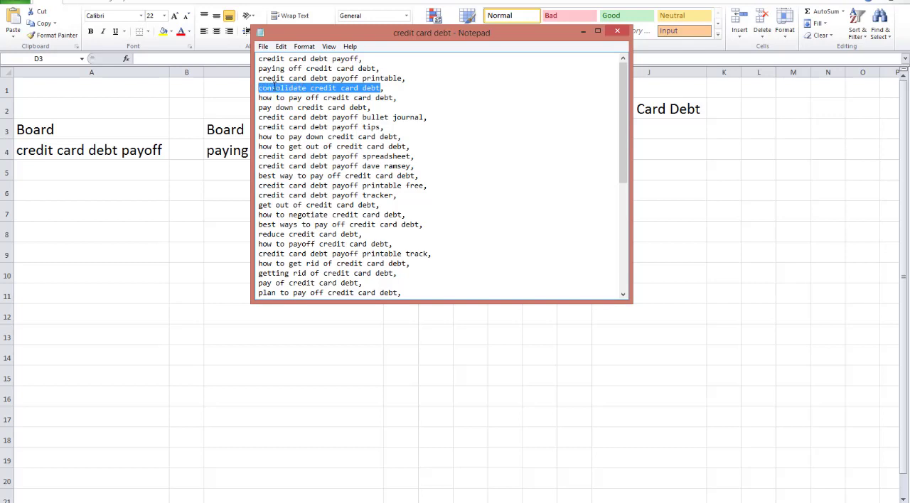
{"action": "right_click", "coordinate": [274, 86]}
{"action": "left_click", "coordinate": [299, 119]}
{"action": "key", "text": "alt+Tab"}
{"action": "left_click", "coordinate": [439, 158]}
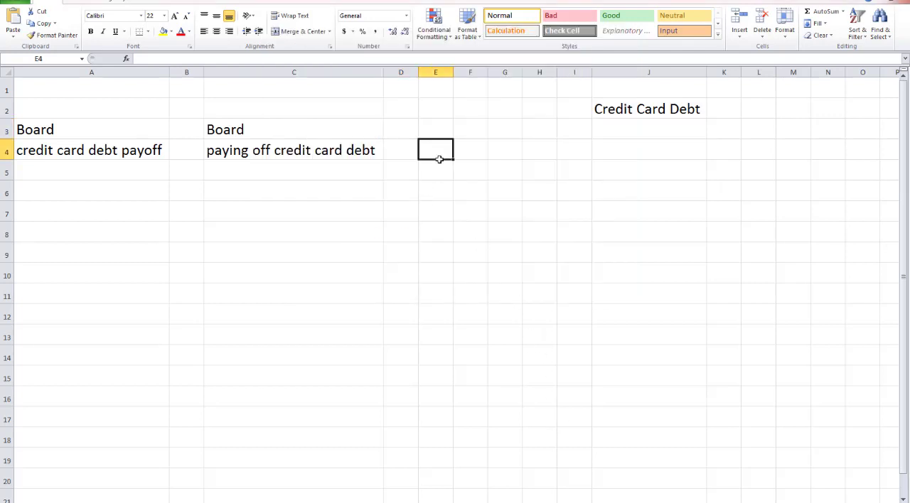
{"action": "key", "text": "ctrl+v"}
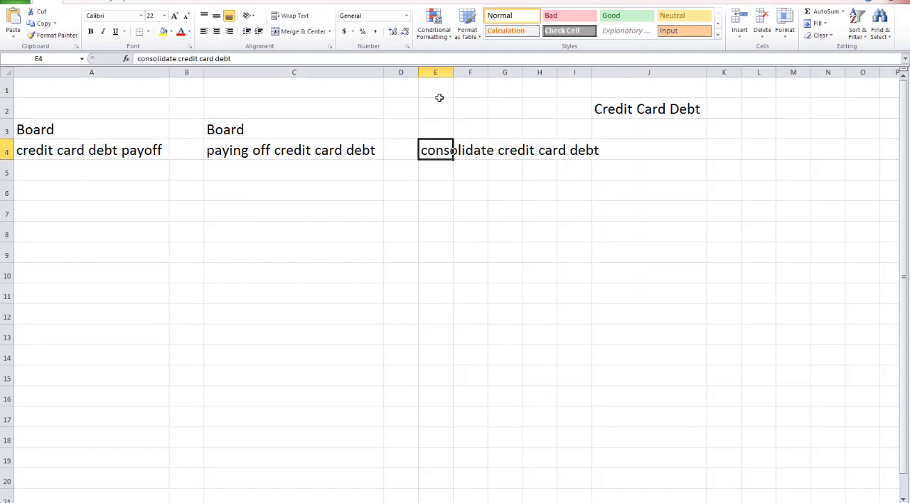
{"action": "double_click", "coordinate": [453, 75]}
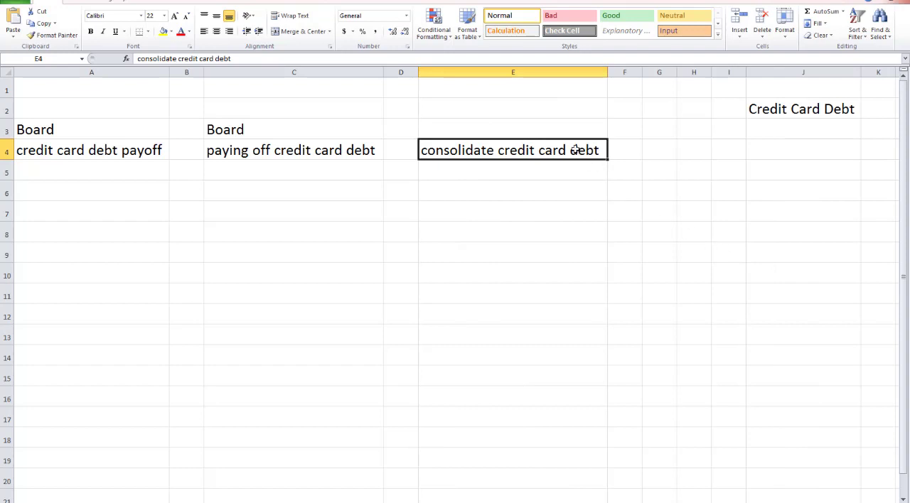
Enter the label "Board" in cell E3, above "consolidate credit card debt"
{"action": "left_click", "coordinate": [552, 130]}
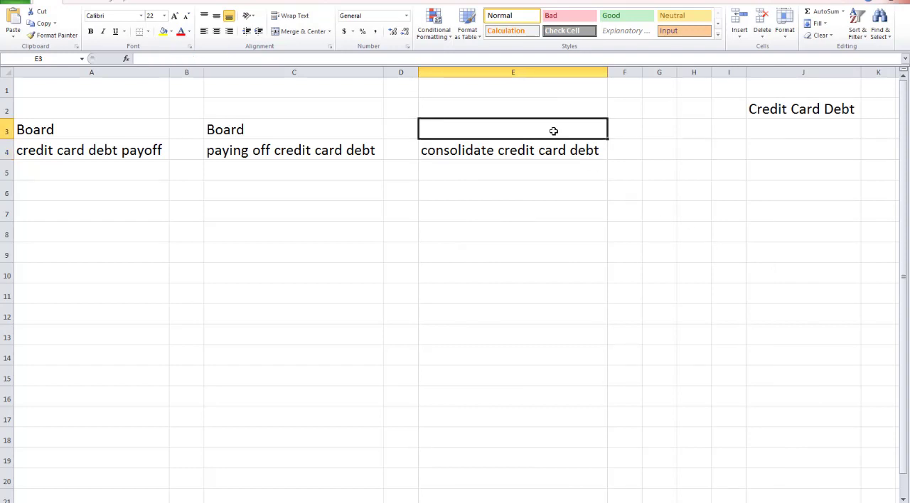
{"action": "type", "text": "Board"}
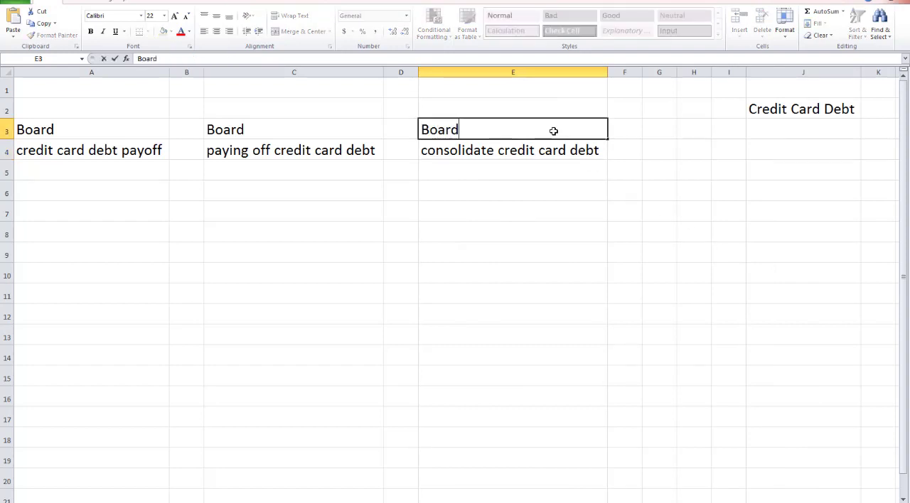
{"action": "key", "text": "Tab"}
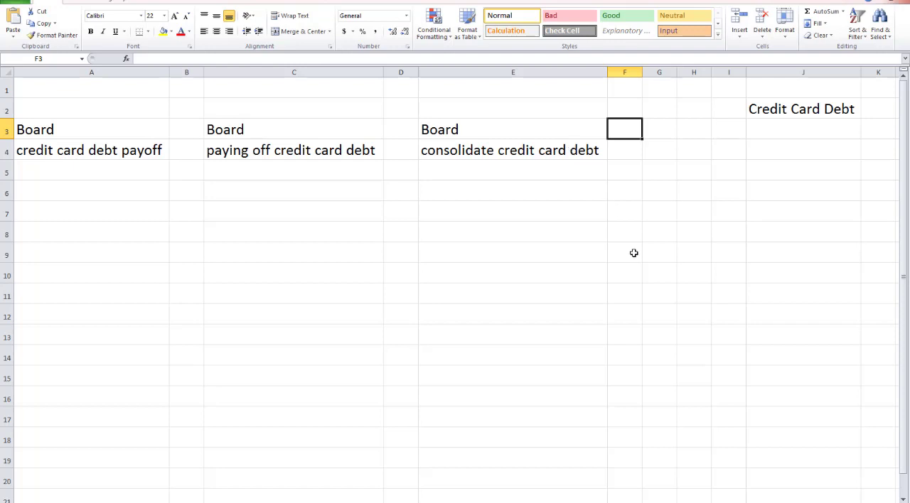
Copy the text "credit card debt payoff" from cell A4, switch to Pinterest in Chrome and open the Pinterms keyword research tool
{"action": "left_click", "coordinate": [158, 149]}
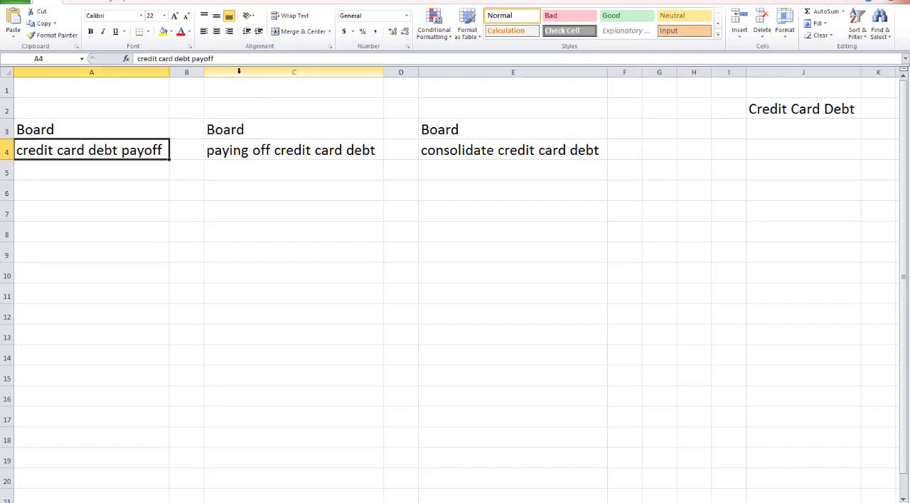
{"action": "left_click_drag", "start_coordinate": [215, 59], "coordinate": [138, 59]}
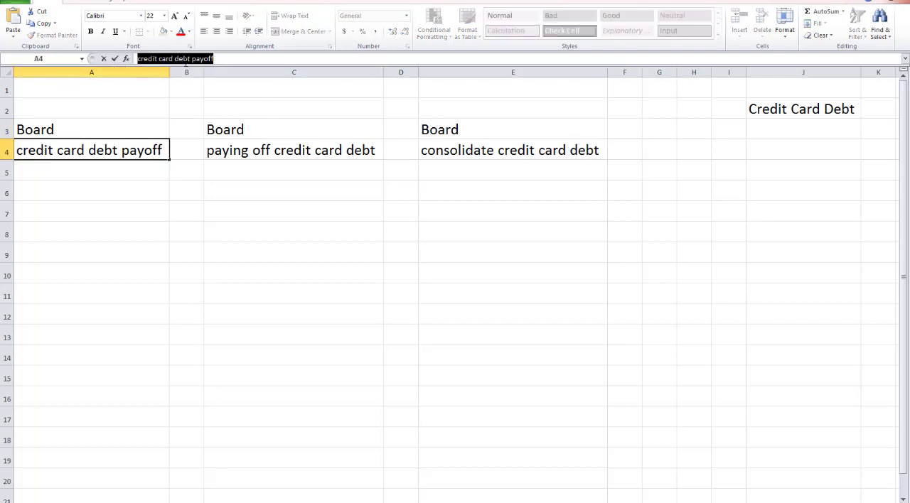
{"action": "right_click", "coordinate": [206, 62]}
{"action": "left_click", "coordinate": [213, 82]}
{"action": "left_click", "coordinate": [286, 500]}
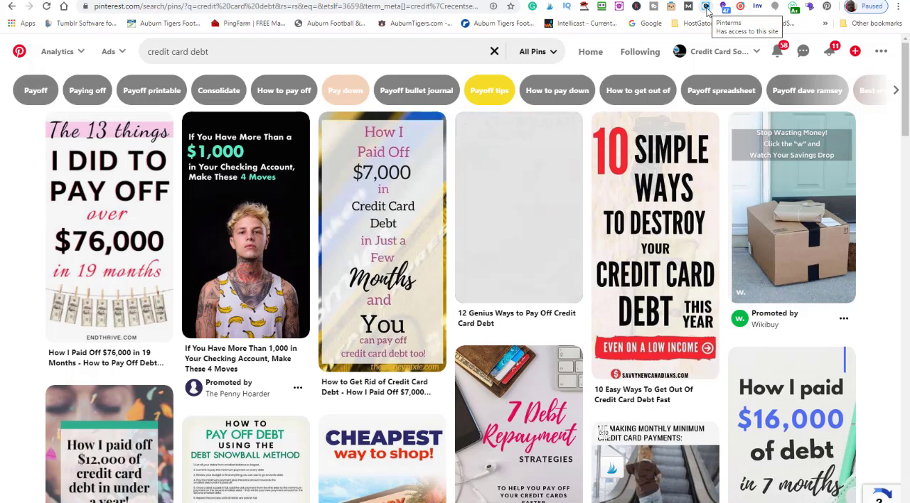
{"action": "left_click", "coordinate": [706, 7]}
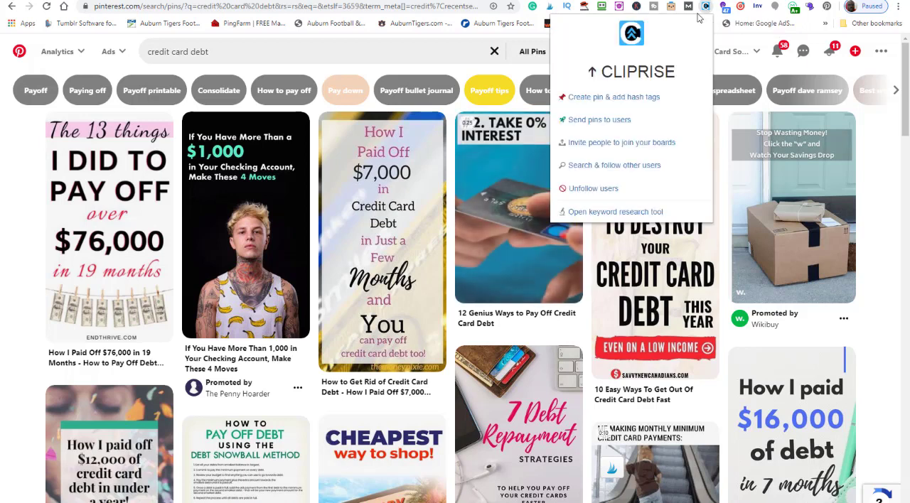
{"action": "left_click", "coordinate": [618, 213]}
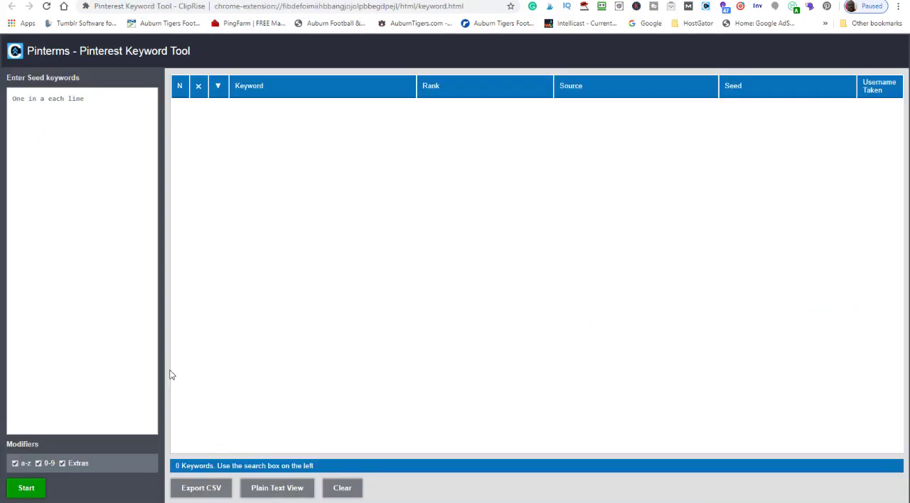
Run a Pinterms keyword search with the copied phrase "credit card debt payoff" as the seed keyword
{"action": "left_click", "coordinate": [101, 98]}
{"action": "key", "text": "ctrl+v"}
{"action": "left_click", "coordinate": [36, 489]}
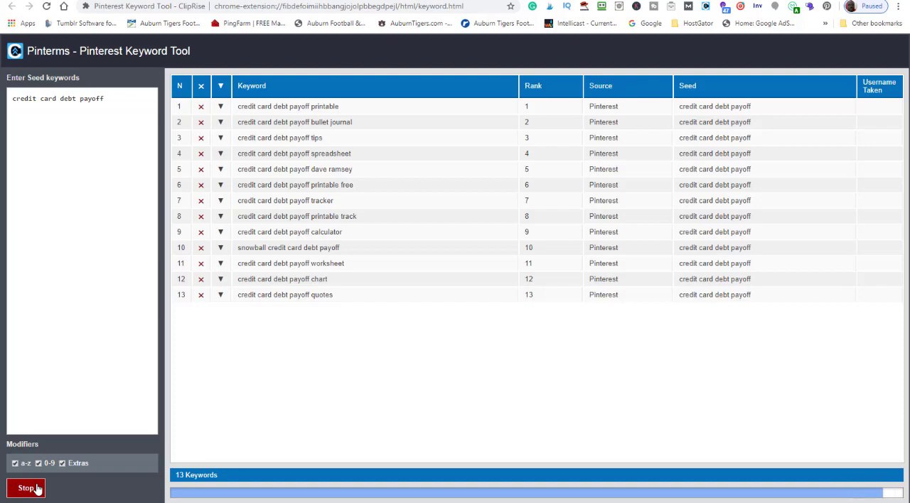
{"action": "left_click", "coordinate": [37, 489]}
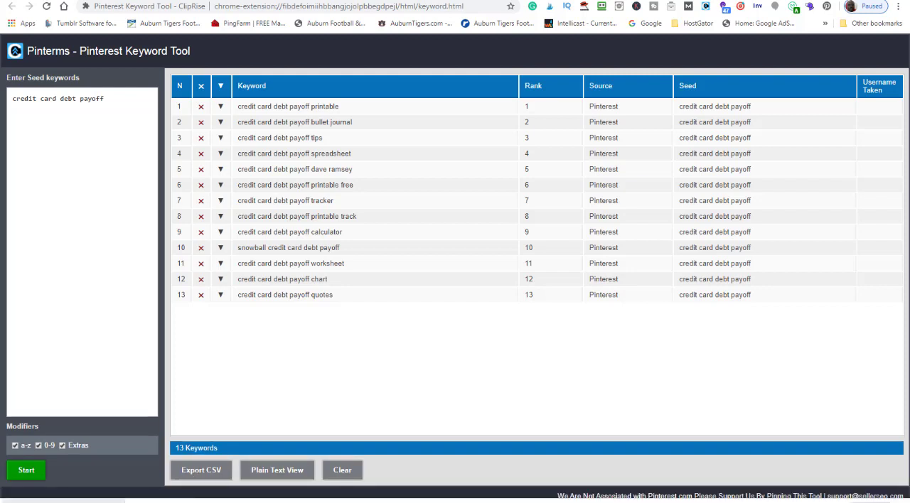
Open the exported file keywords-2020-05-06 from its download folder in Excel and fit column B to the keywords
{"action": "left_click", "coordinate": [112, 502]}
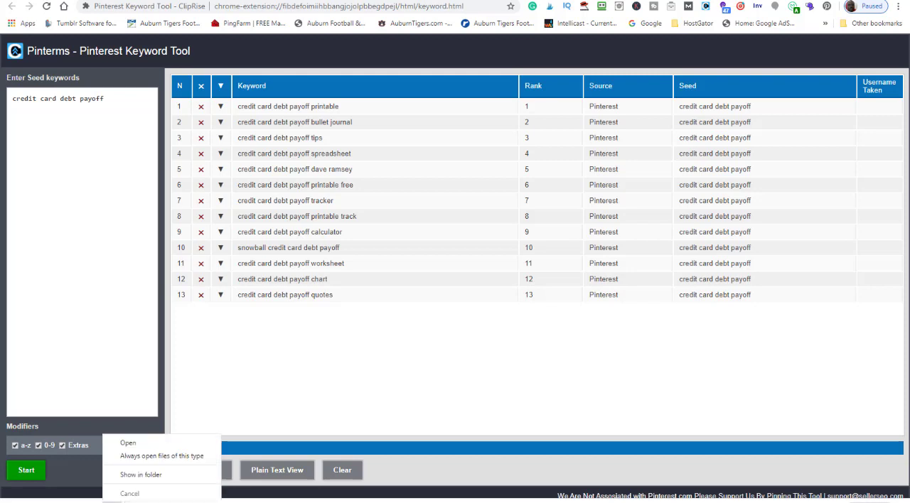
{"action": "left_click", "coordinate": [138, 474]}
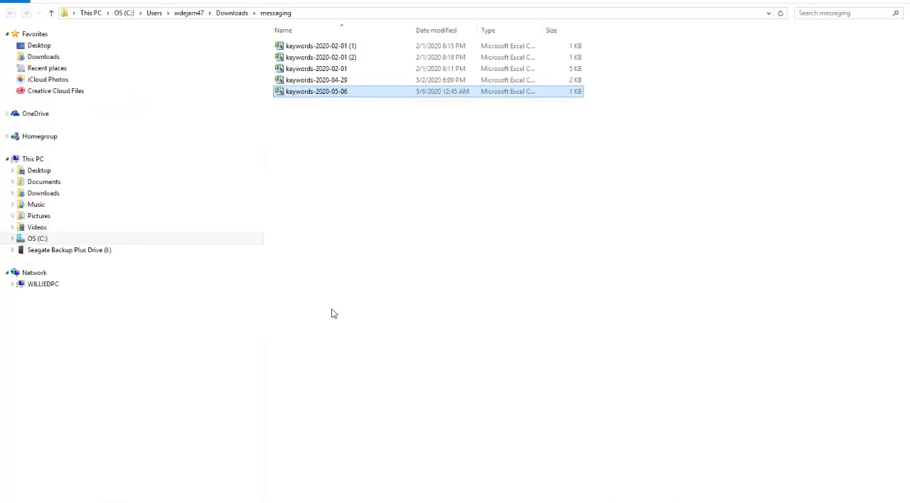
{"action": "double_click", "coordinate": [323, 93]}
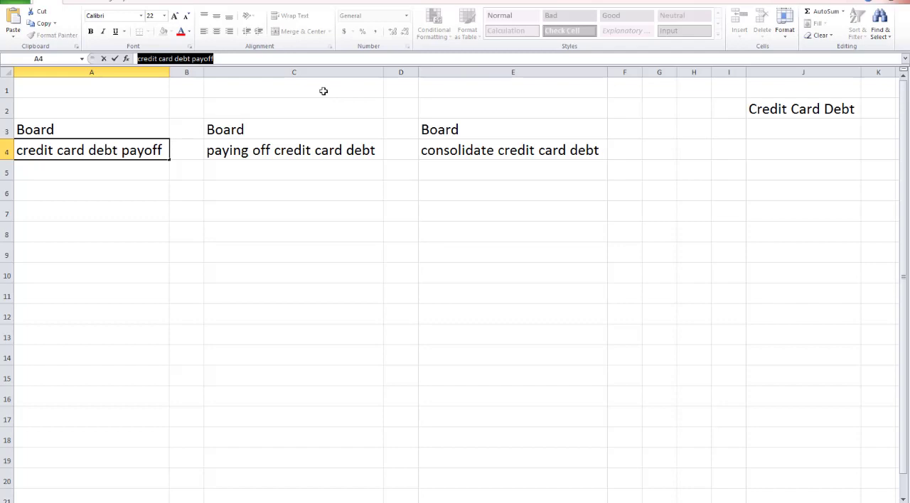
{"action": "left_click", "coordinate": [327, 263]}
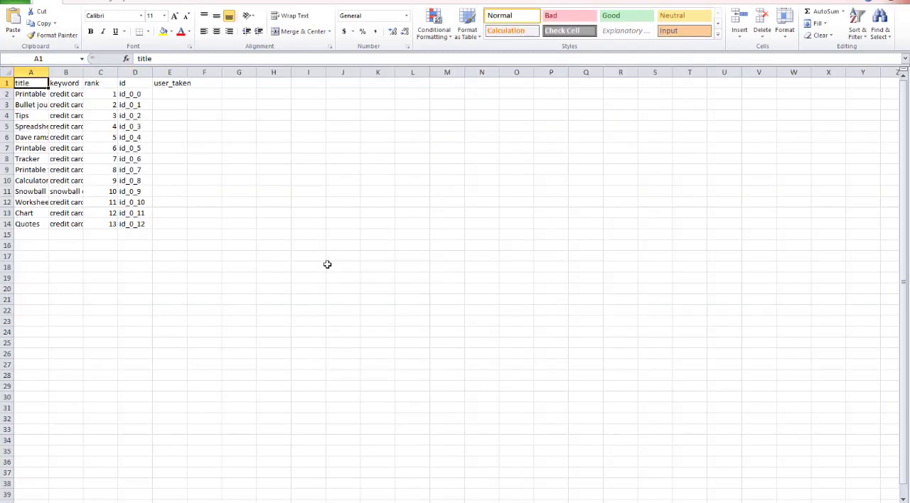
{"action": "double_click", "coordinate": [83, 72]}
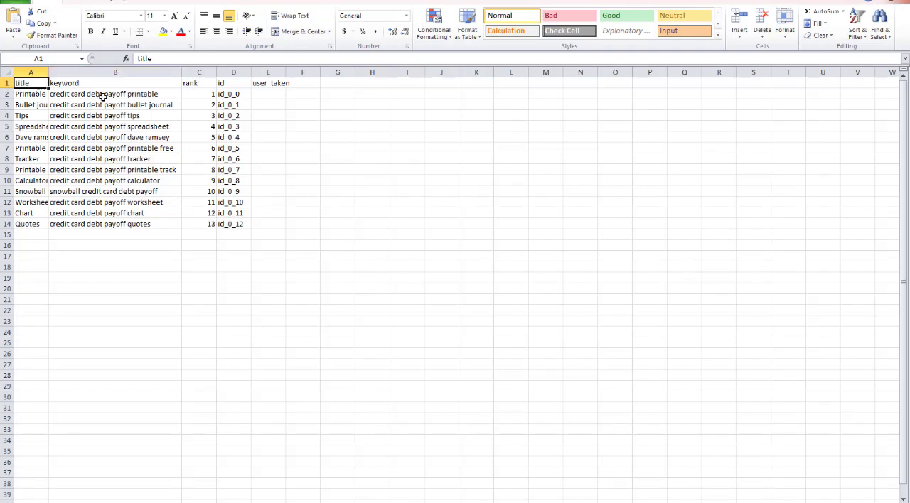
Copy the keywords in B2:B14 into column A of the New Microsoft Excel Worksheet workbook, starting at cell A5 under "credit card debt payoff"
{"action": "left_click_drag", "start_coordinate": [103, 96], "coordinate": [107, 214]}
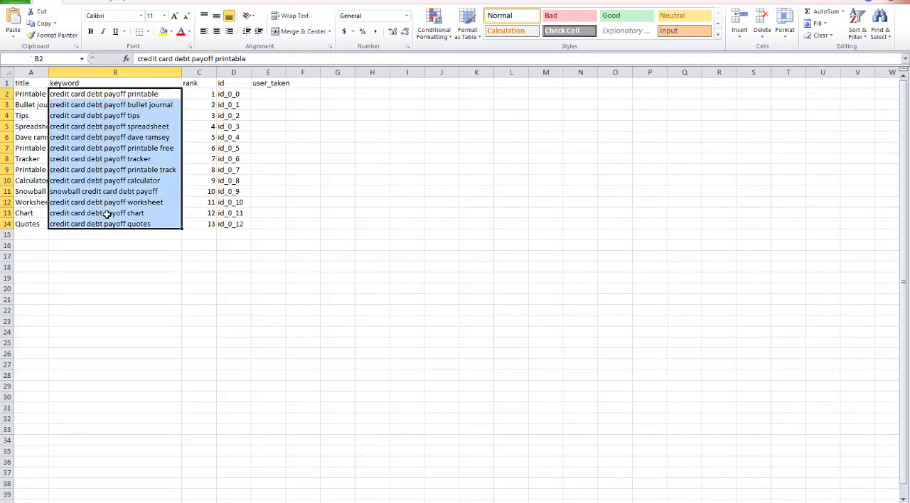
{"action": "right_click", "coordinate": [107, 155]}
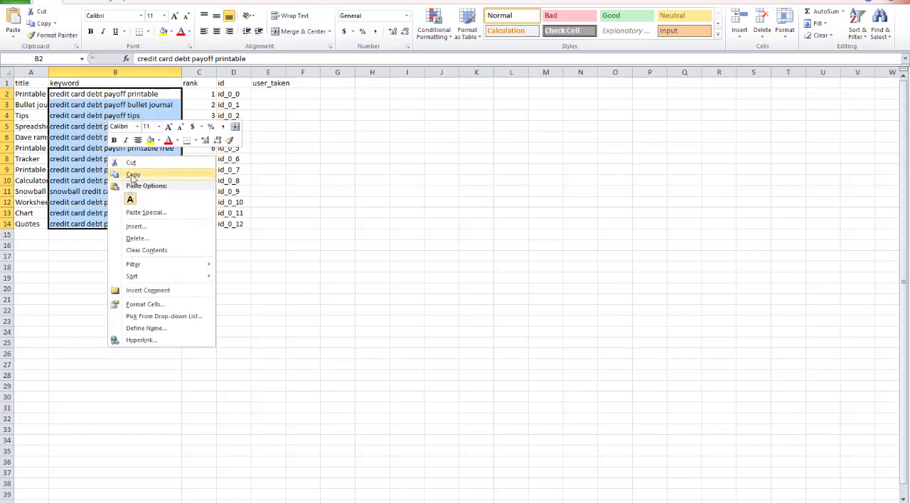
{"action": "left_click", "coordinate": [132, 176]}
{"action": "mouse_move", "coordinate": [384, 500]}
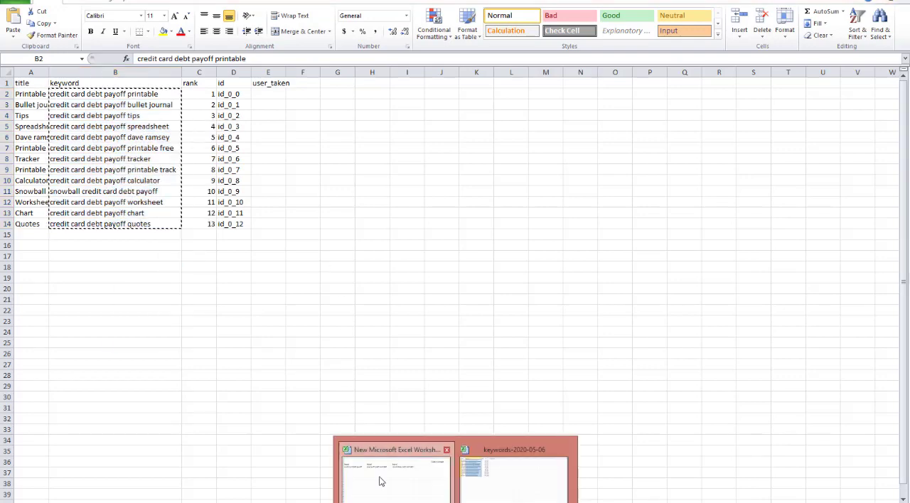
{"action": "left_click", "coordinate": [380, 482]}
{"action": "left_click", "coordinate": [129, 178]}
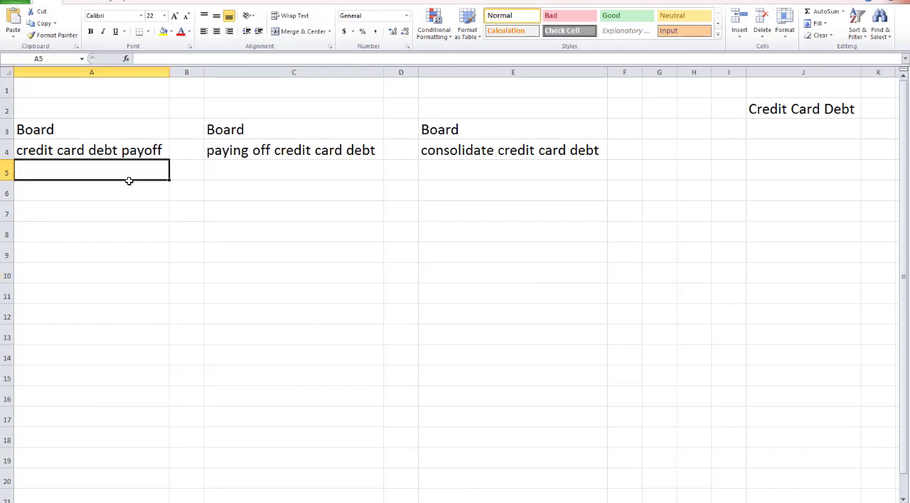
{"action": "left_click_drag", "start_coordinate": [128, 180], "coordinate": [122, 494]}
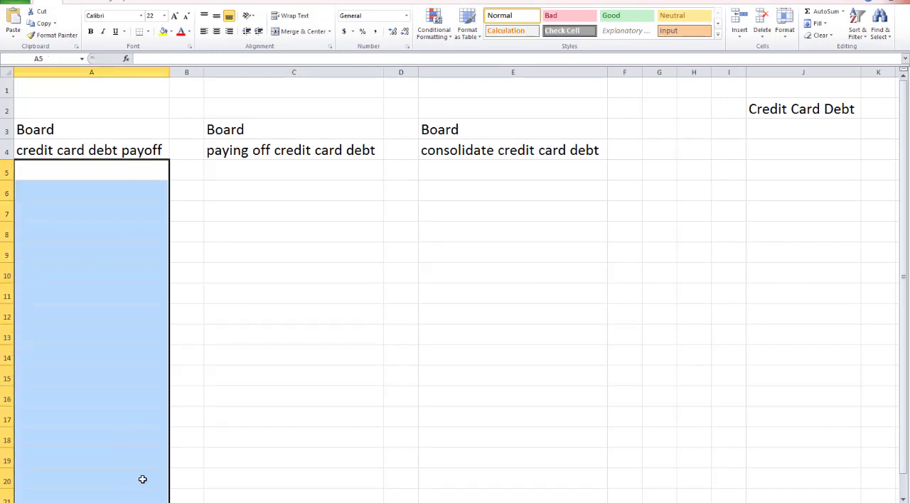
{"action": "key", "text": "ctrl+v"}
{"action": "left_click", "coordinate": [234, 383]}
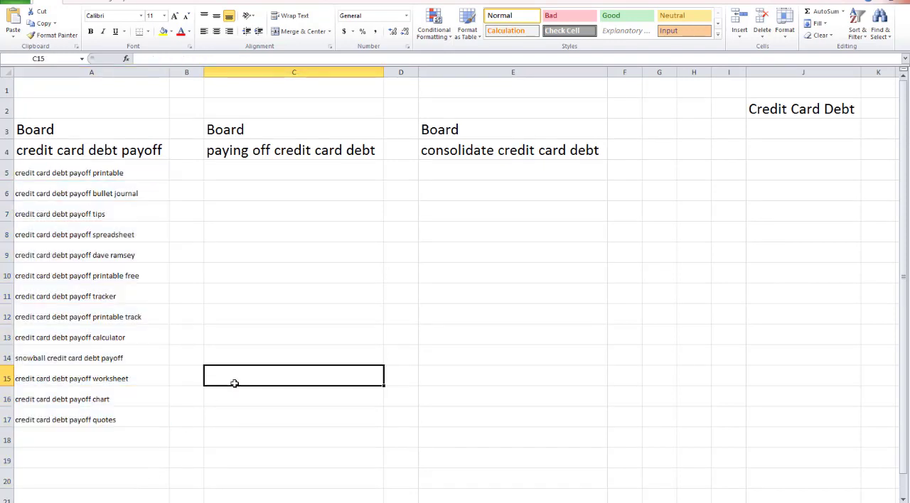
{"action": "left_click", "coordinate": [37, 131]}
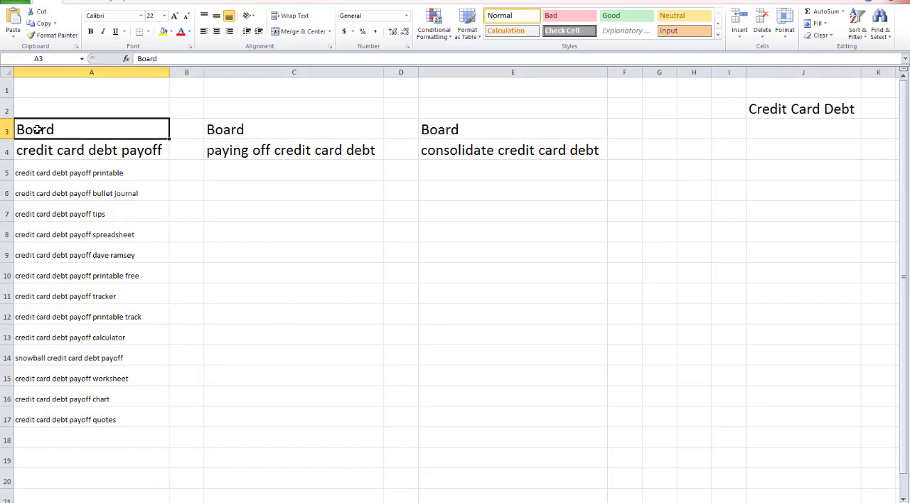
{"action": "left_click", "coordinate": [74, 151]}
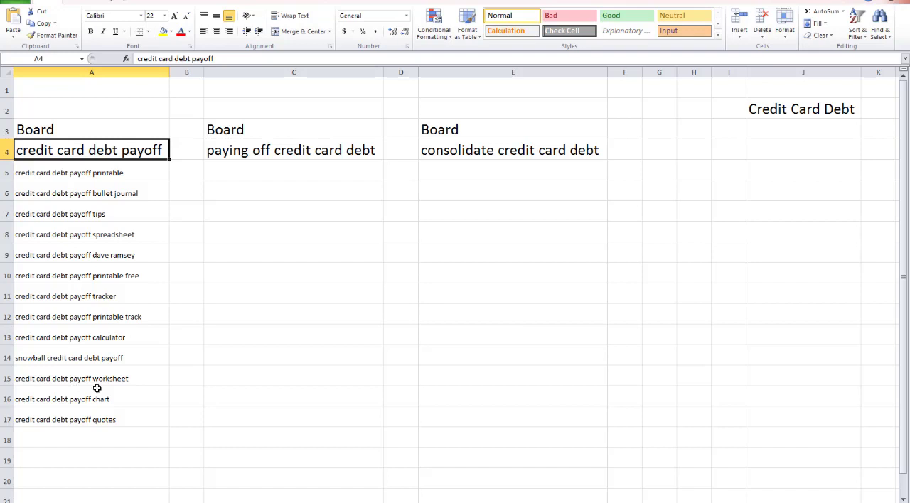
Copy the text "paying off credit card debt" from cell C4 and switch to the Pinterms keyword tool in Chrome
{"action": "left_click", "coordinate": [324, 152]}
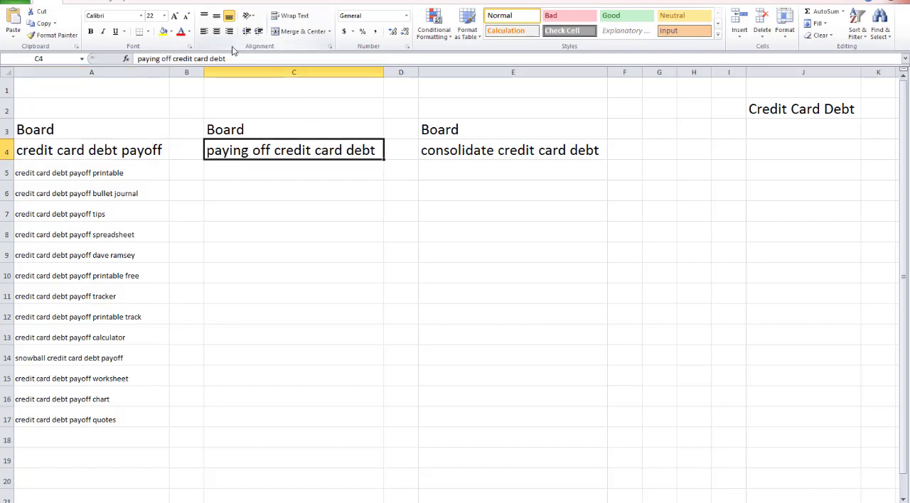
{"action": "left_click_drag", "start_coordinate": [234, 58], "coordinate": [139, 63]}
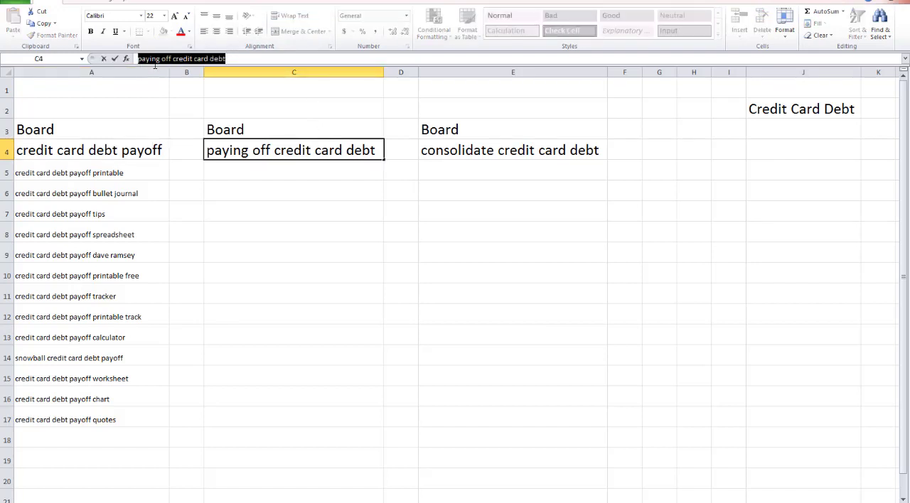
{"action": "right_click", "coordinate": [155, 62]}
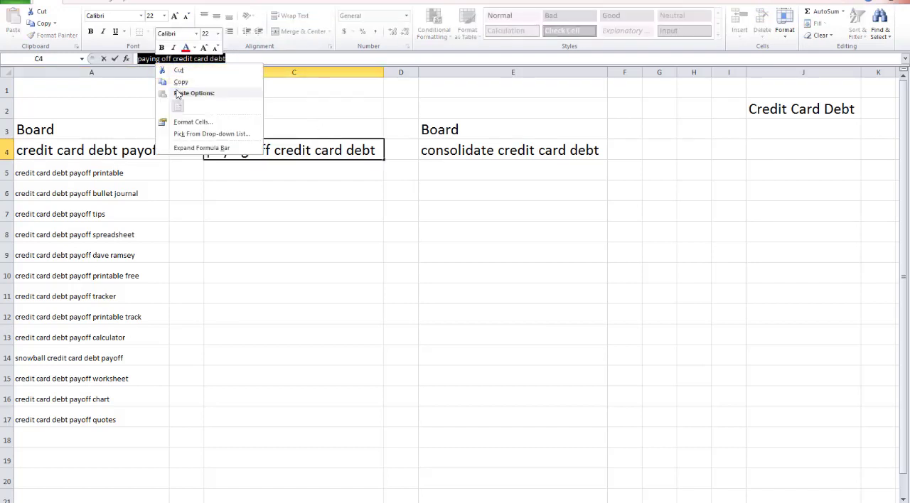
{"action": "left_click", "coordinate": [180, 82]}
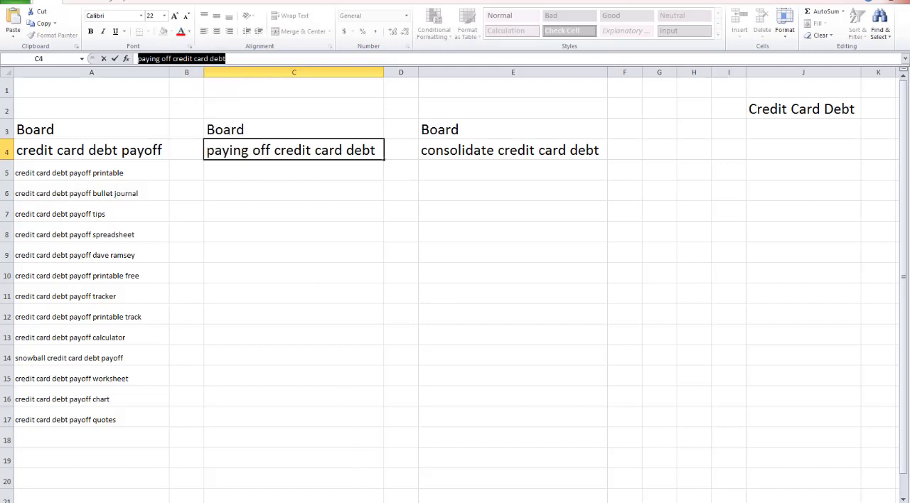
{"action": "mouse_move", "coordinate": [287, 501]}
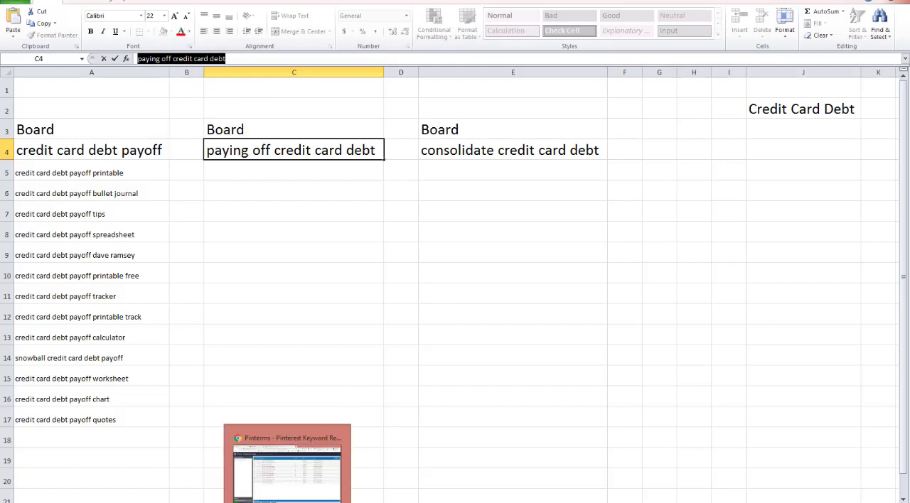
{"action": "left_click", "coordinate": [297, 483]}
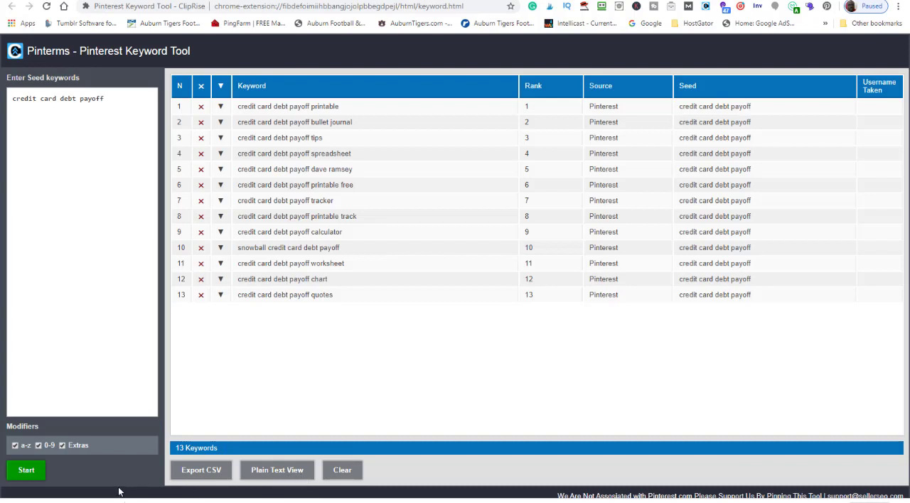
Clear the earlier Pinterms results and start a keyword search with "paying off credit card debt" as the seed keyword
{"action": "left_click", "coordinate": [343, 472]}
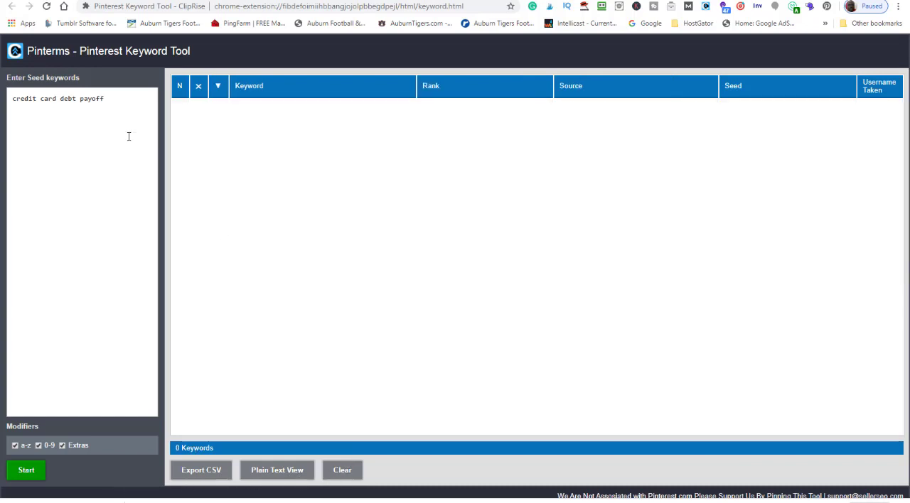
{"action": "left_click_drag", "start_coordinate": [118, 100], "coordinate": [1, 105]}
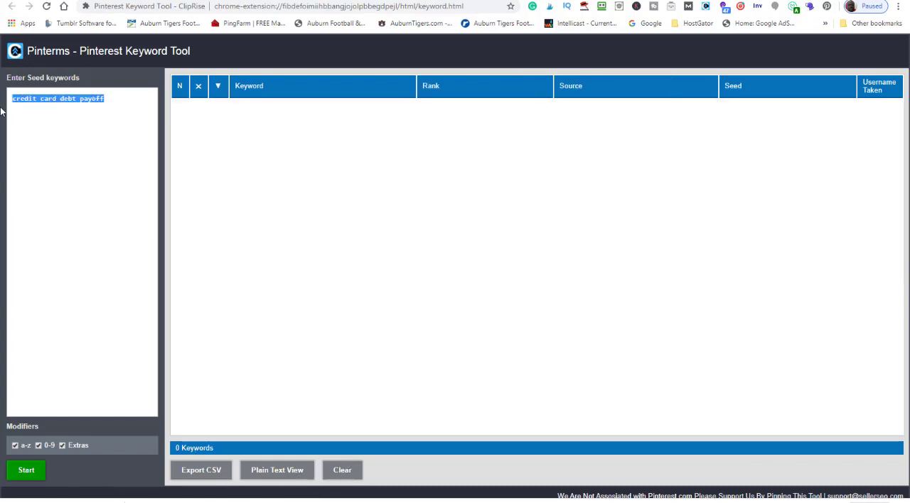
{"action": "key", "text": "ctrl+v"}
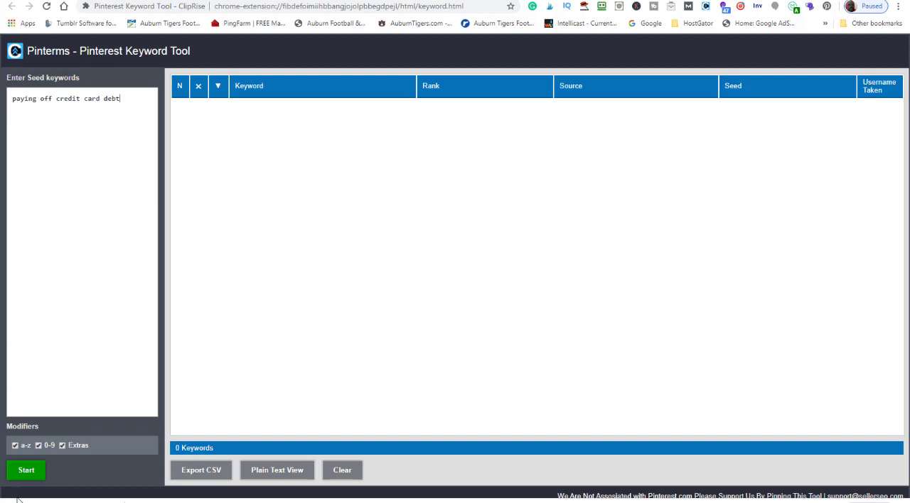
{"action": "left_click", "coordinate": [24, 476]}
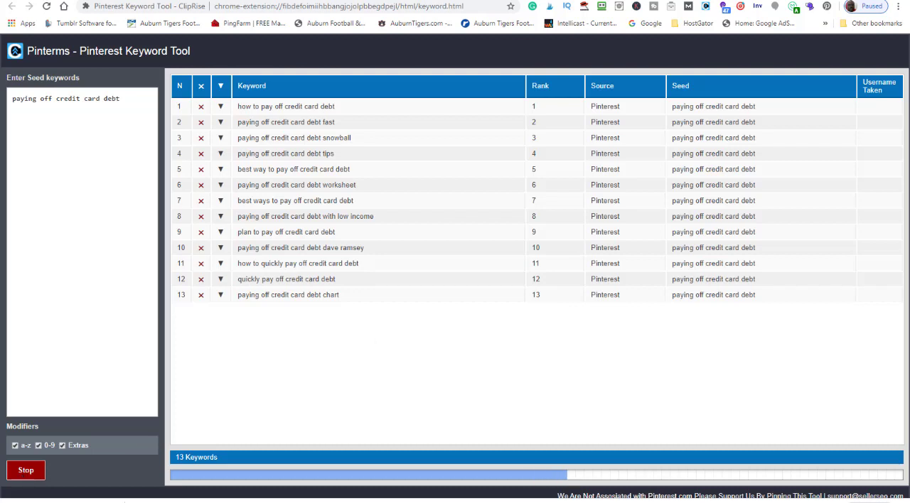
Switch to Excel and close the keywords-2020-05-06.csv workbook without saving its changes
{"action": "left_click", "coordinate": [493, 494]}
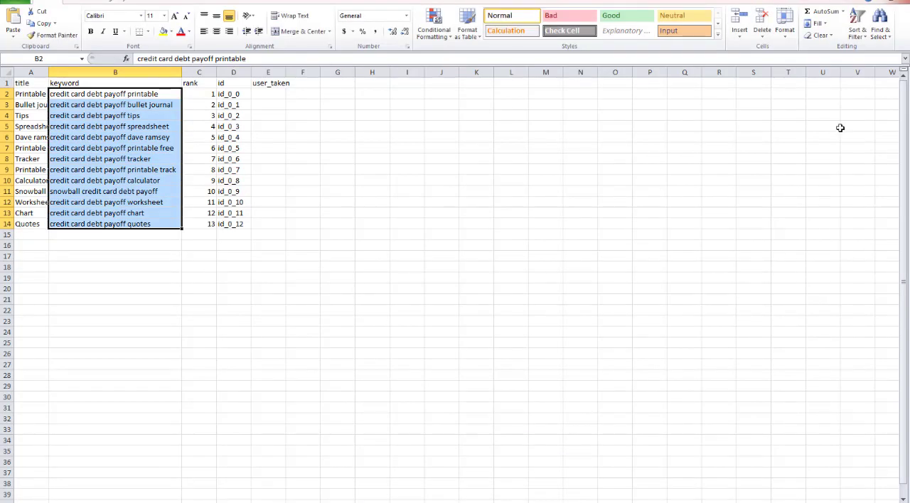
{"action": "key", "text": "ctrl+w"}
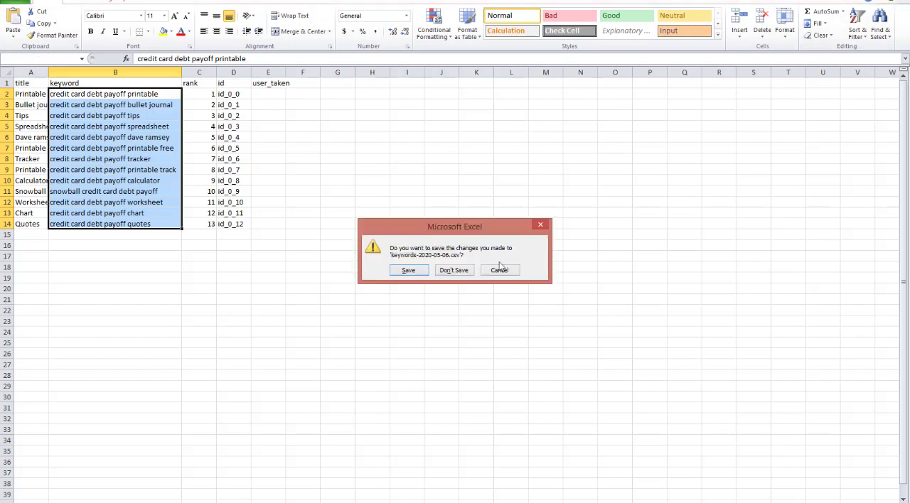
{"action": "left_click", "coordinate": [455, 274]}
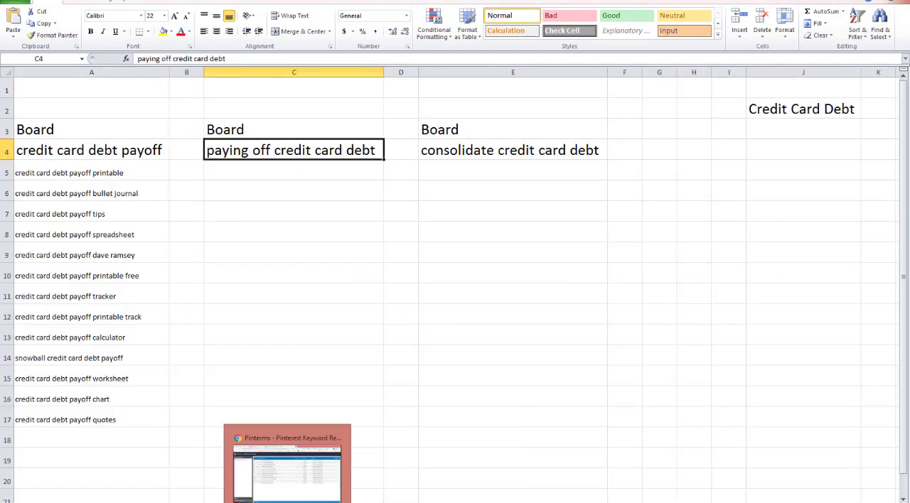
Return to Pinterms in Chrome and stop the running search for "paying off credit card debt"
{"action": "left_click", "coordinate": [306, 484]}
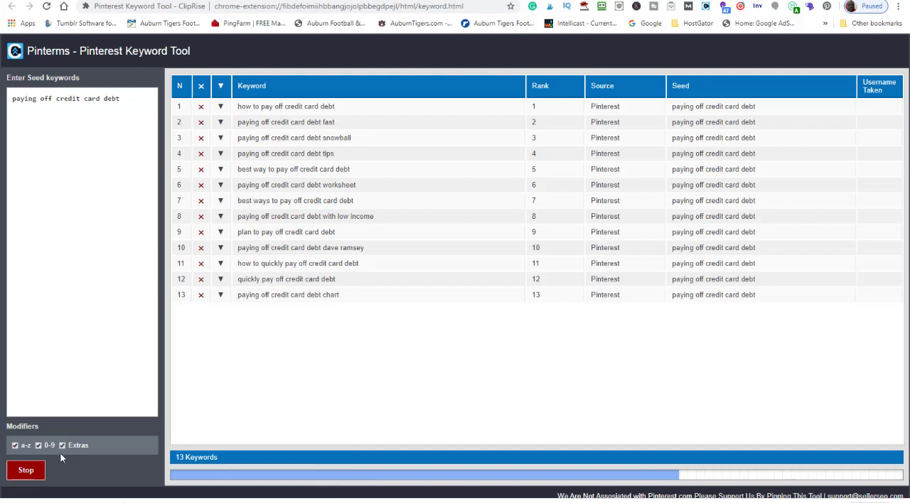
{"action": "left_click", "coordinate": [32, 471]}
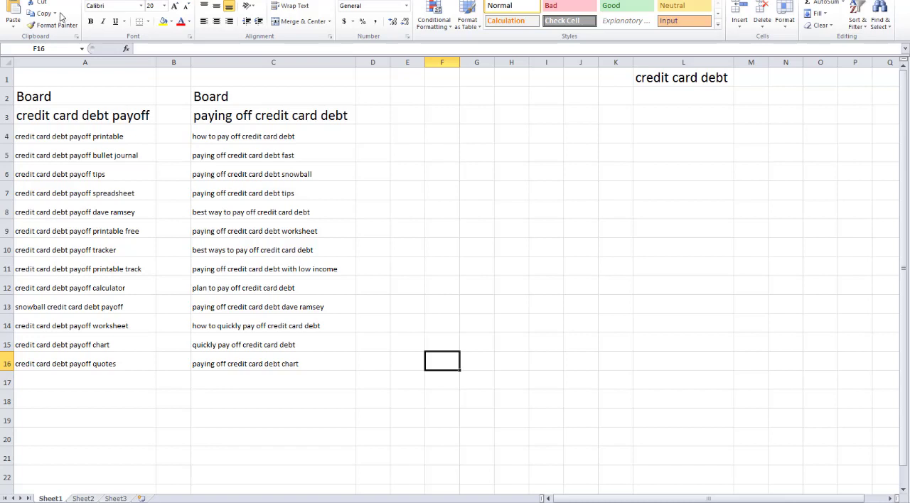
Bring up the "credit card debt" Notepad file and copy the keyword "consolidate credit card debt" from its list
{"action": "mouse_move", "coordinate": [419, 501]}
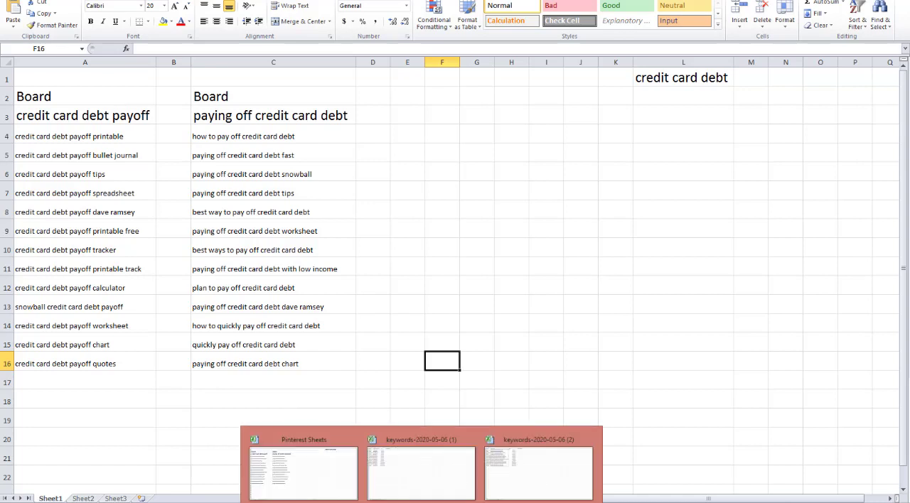
{"action": "mouse_move", "coordinate": [354, 501]}
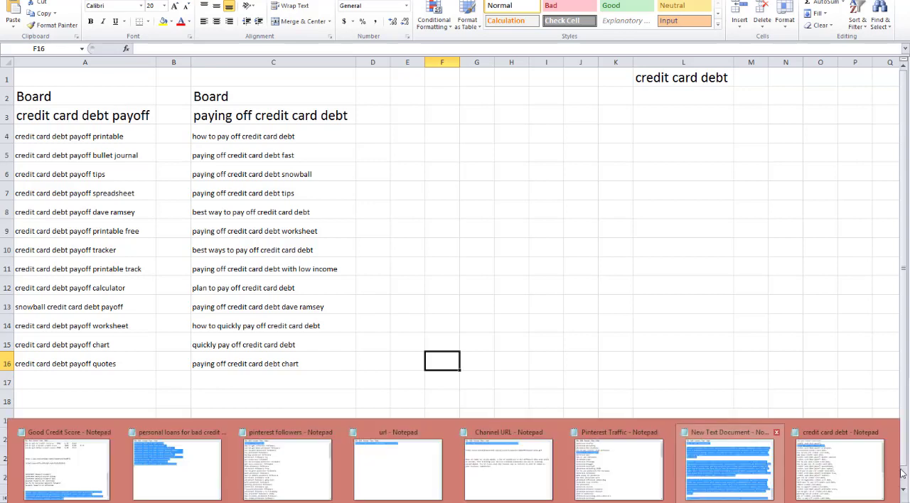
{"action": "left_click", "coordinate": [834, 487]}
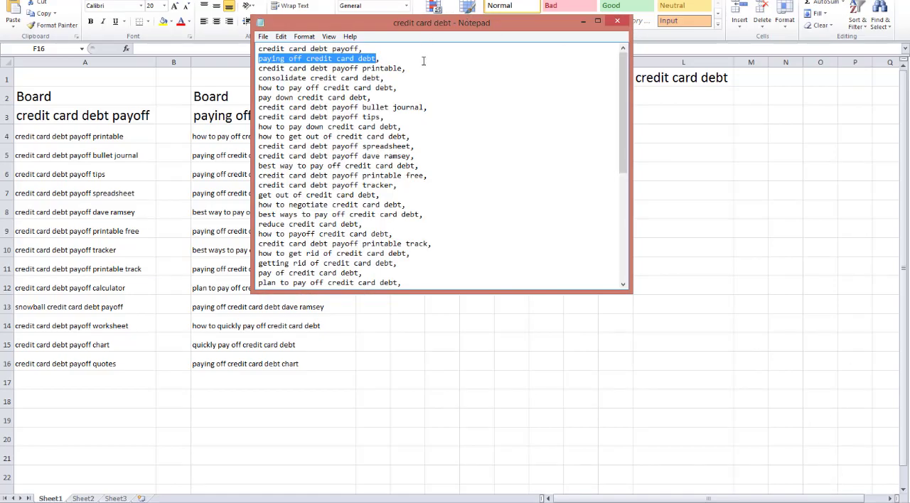
{"action": "left_click_drag", "start_coordinate": [382, 78], "coordinate": [258, 79]}
{"action": "right_click", "coordinate": [294, 78]}
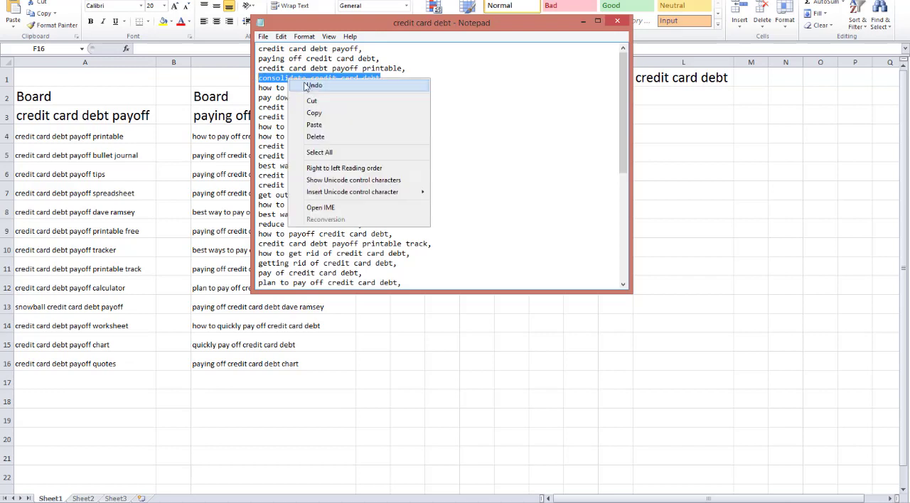
{"action": "left_click", "coordinate": [314, 112]}
Paste "consolidate credit card debt" into cell E3 of the Pinterest keyword sheet in Excel and fit column E to the text
{"action": "left_click", "coordinate": [905, 338]}
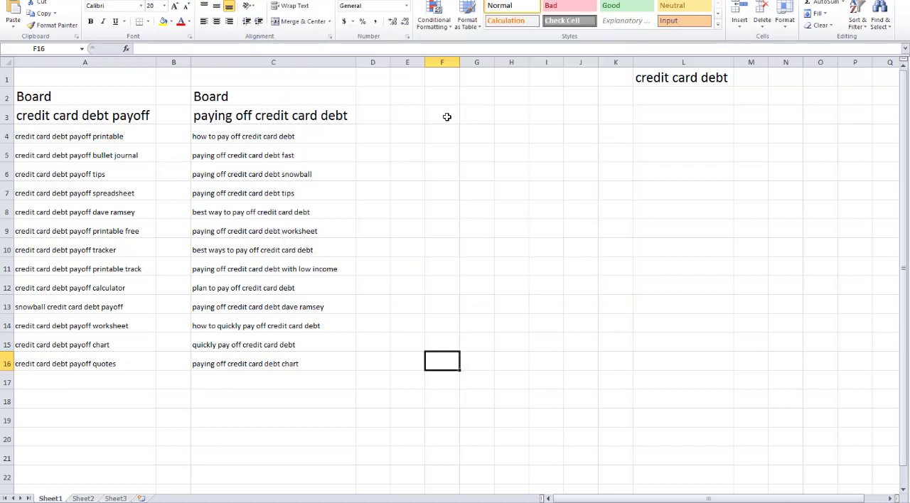
{"action": "left_click", "coordinate": [407, 114]}
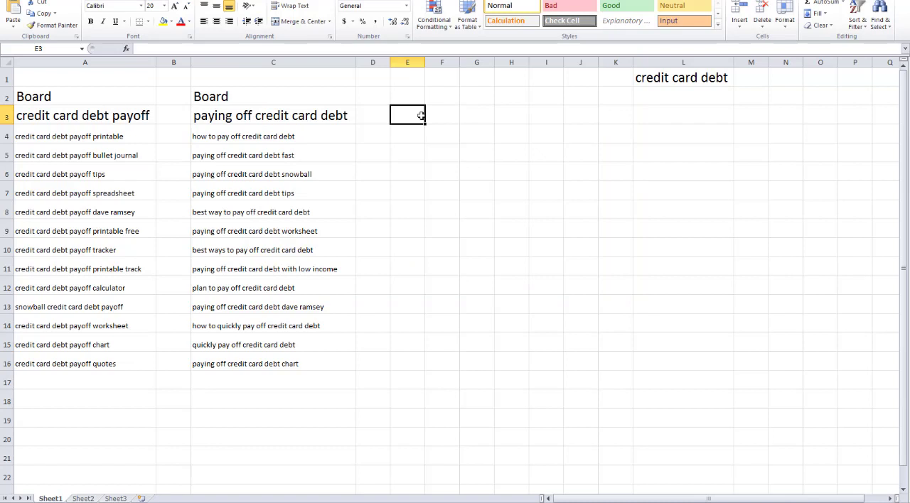
{"action": "key", "text": "ctrl+v"}
{"action": "double_click", "coordinate": [425, 61]}
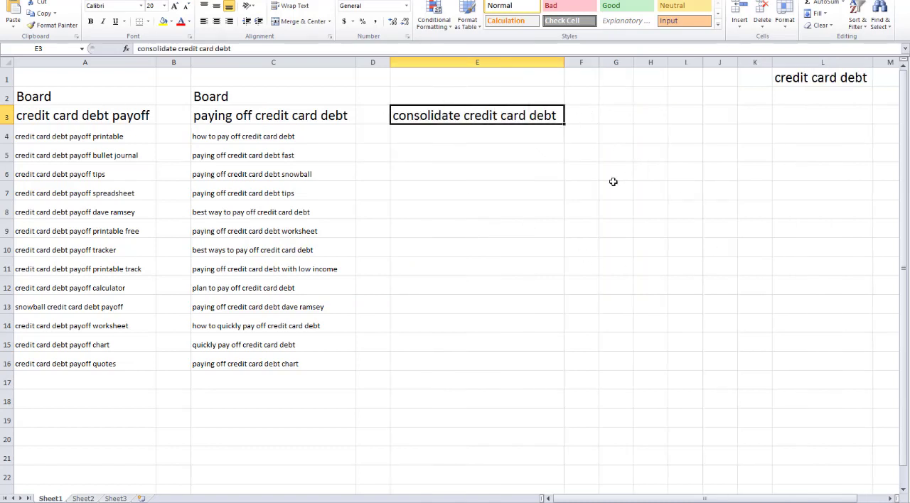
Enter the label "Board" in cell E2 above "consolidate credit card debt"
{"action": "left_click", "coordinate": [469, 94]}
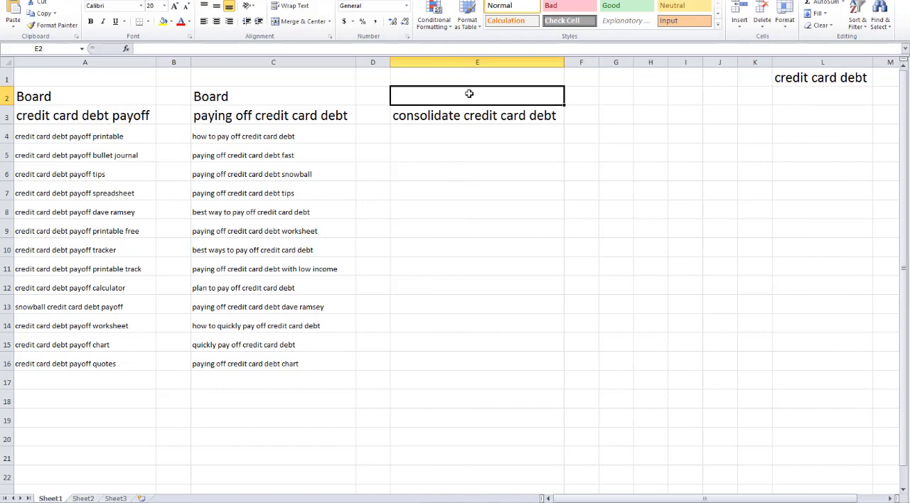
{"action": "type", "text": "b"}
{"action": "key", "text": "BackSpace"}
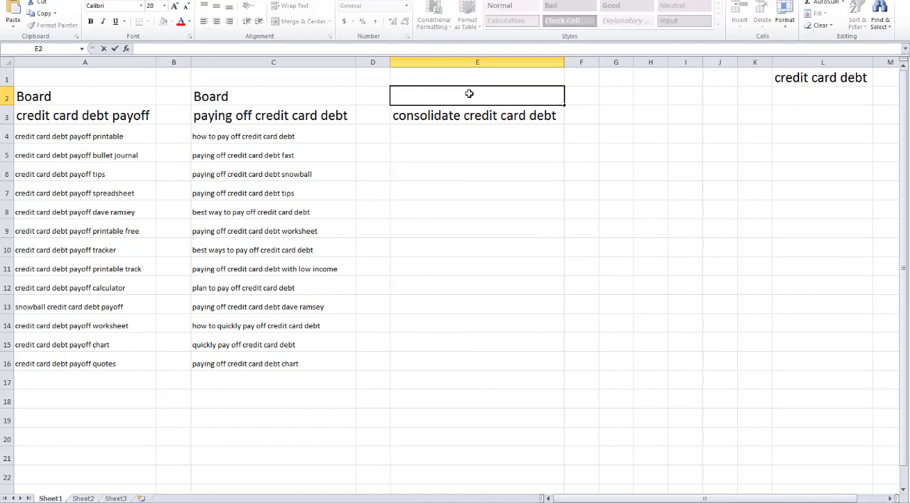
{"action": "type", "text": "Board"}
{"action": "key", "text": "Tab"}
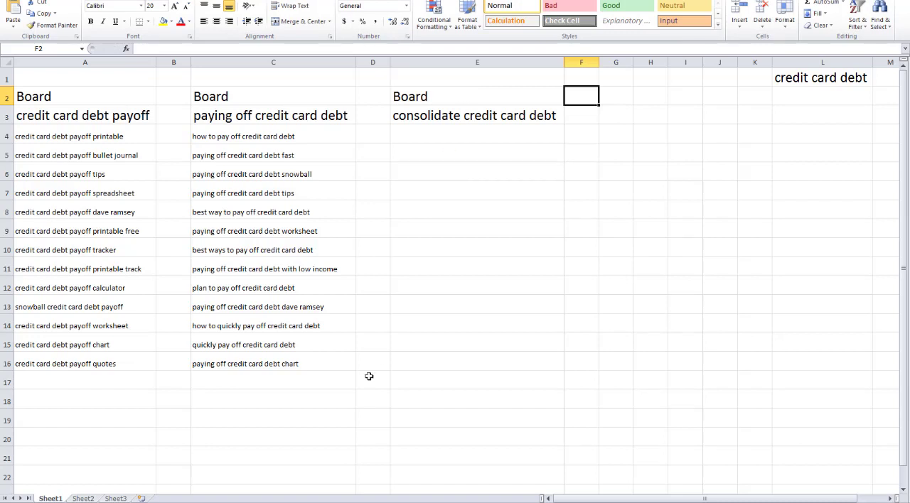
In Pinterms, clear the earlier results, run a search with "consolidate credit card debt" as the seed keyword, and stop it partway
{"action": "mouse_move", "coordinate": [287, 502]}
{"action": "left_click", "coordinate": [287, 502]}
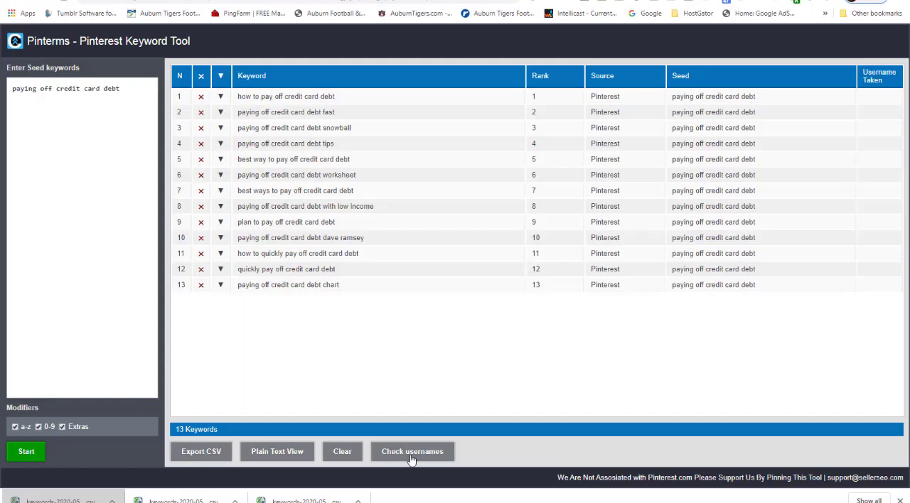
{"action": "left_click", "coordinate": [337, 457]}
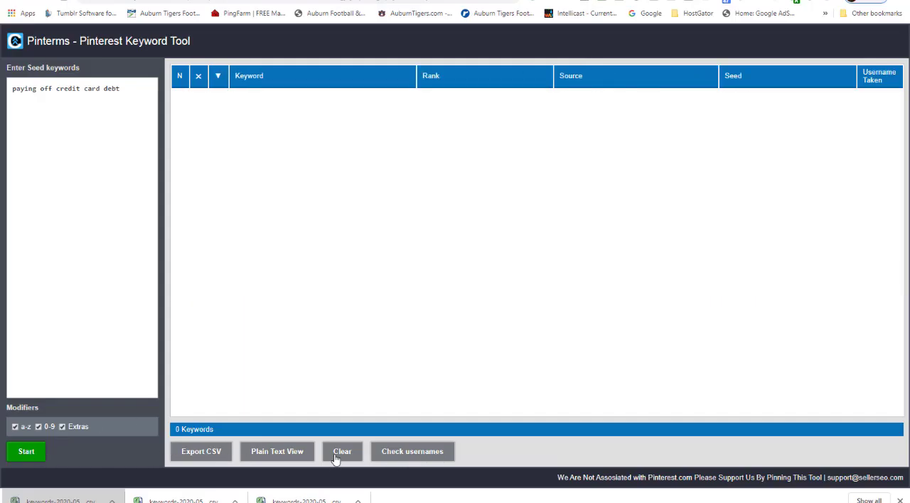
{"action": "left_click", "coordinate": [136, 94]}
{"action": "key", "text": "ctrl+a"}
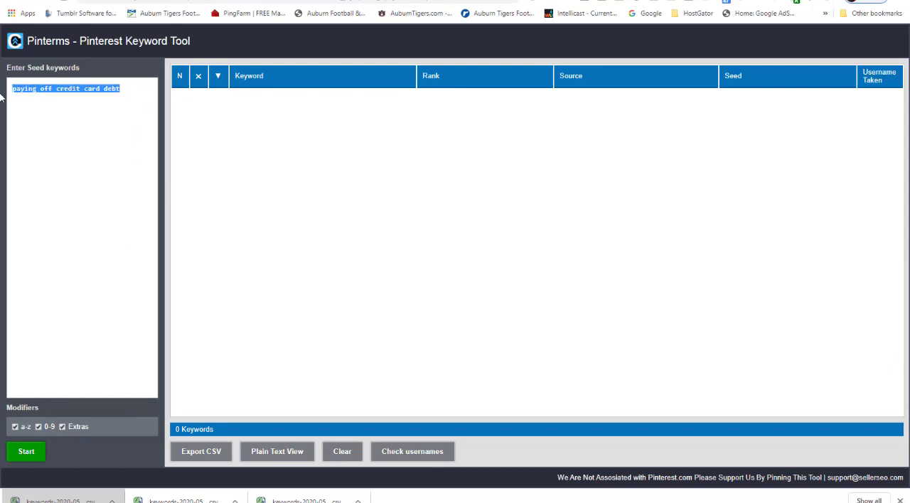
{"action": "key", "text": "ctrl+v"}
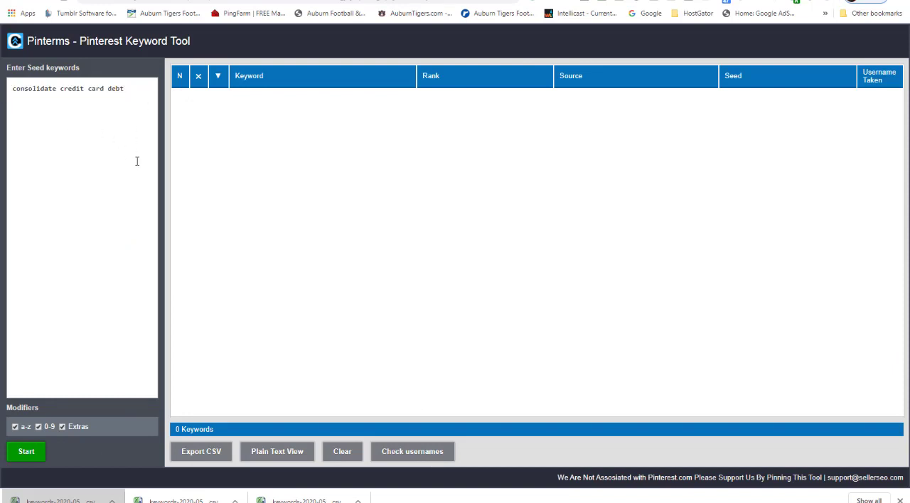
{"action": "left_click", "coordinate": [29, 454]}
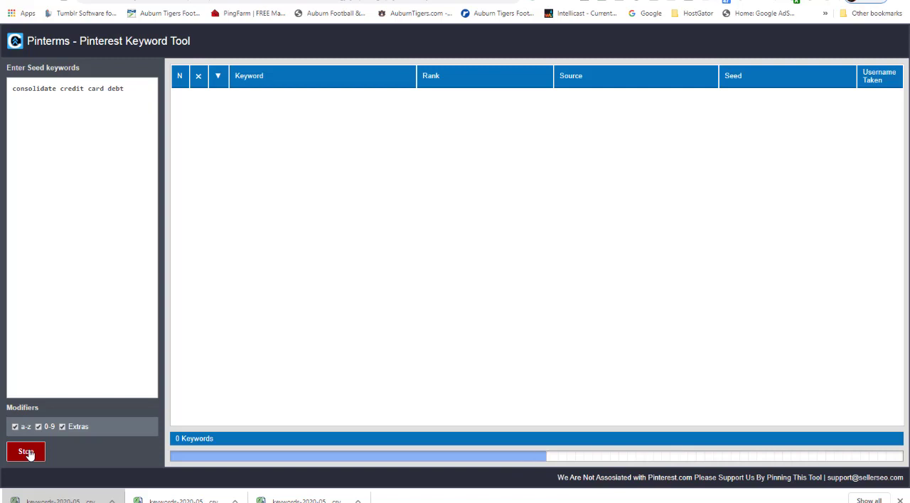
{"action": "mouse_move", "coordinate": [328, 502]}
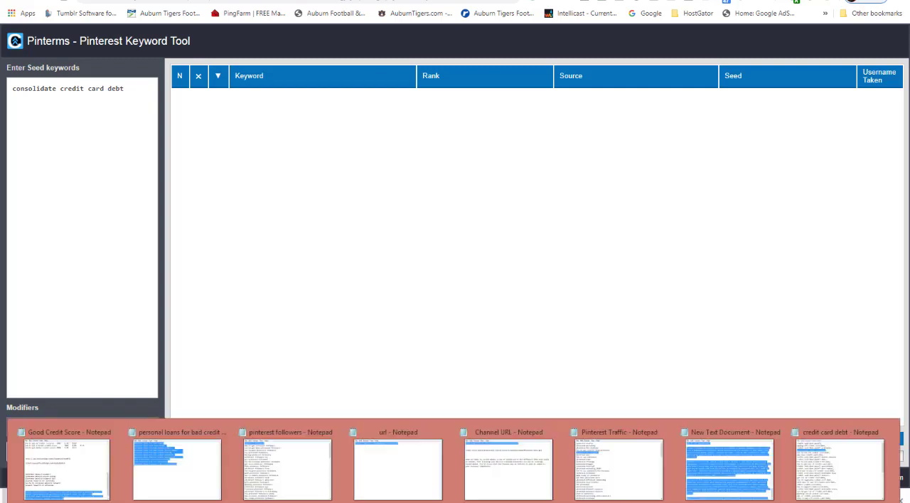
{"action": "left_click", "coordinate": [27, 452]}
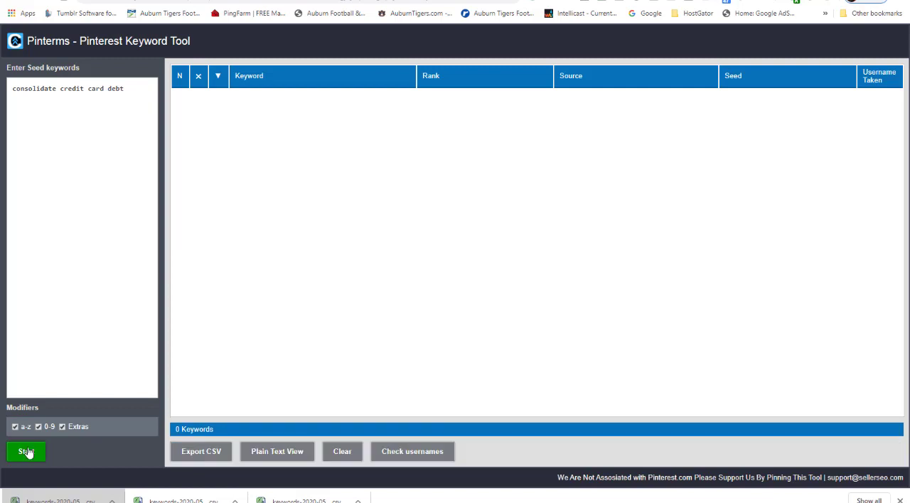
Copy "how to pay off credit card debt" from the "credit card debt" Notepad file and return to the Pinterms seed keywords
{"action": "mouse_move", "coordinate": [420, 502]}
{"action": "mouse_move", "coordinate": [488, 502]}
{"action": "left_click", "coordinate": [856, 474]}
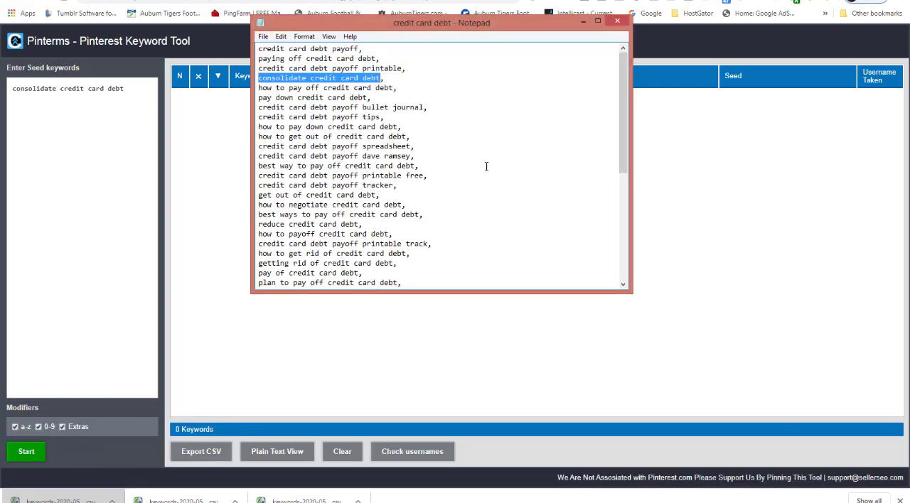
{"action": "left_click_drag", "start_coordinate": [395, 87], "coordinate": [259, 89]}
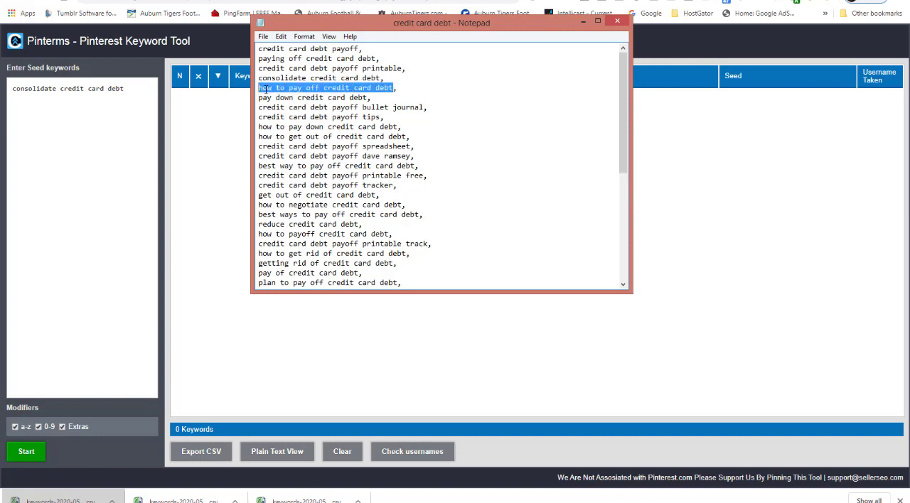
{"action": "right_click", "coordinate": [265, 88]}
{"action": "left_click", "coordinate": [291, 127]}
{"action": "left_click", "coordinate": [129, 90]}
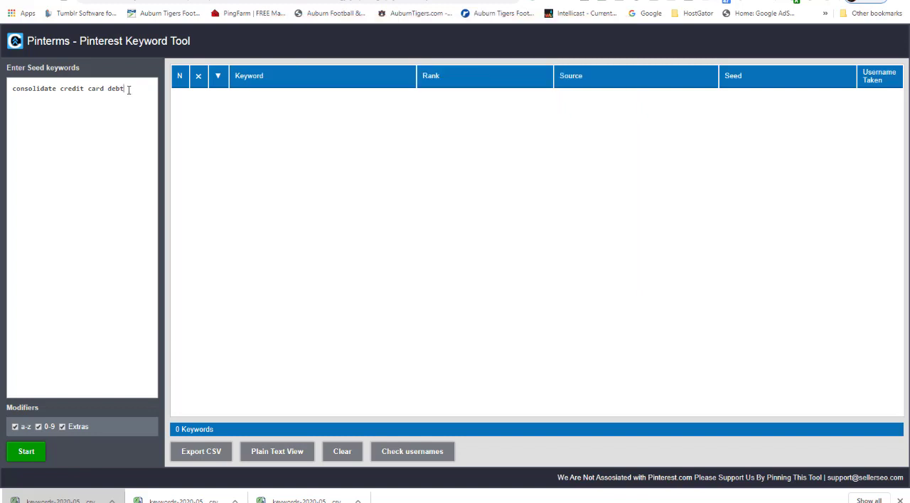
Replace the seed keyword with "how to pay off credit card debt", run the keyword search, and stop it before it completes
{"action": "left_click_drag", "start_coordinate": [129, 90], "coordinate": [1, 94]}
{"action": "key", "text": "ctrl+v"}
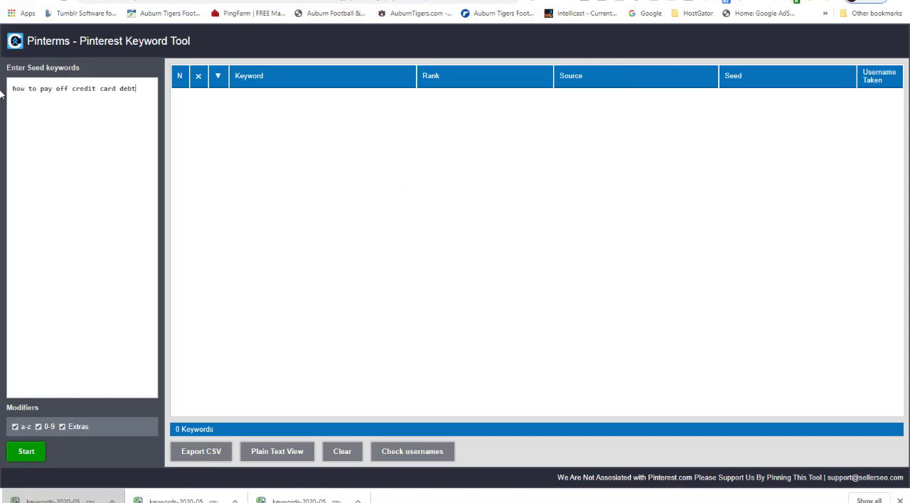
{"action": "left_click", "coordinate": [37, 451]}
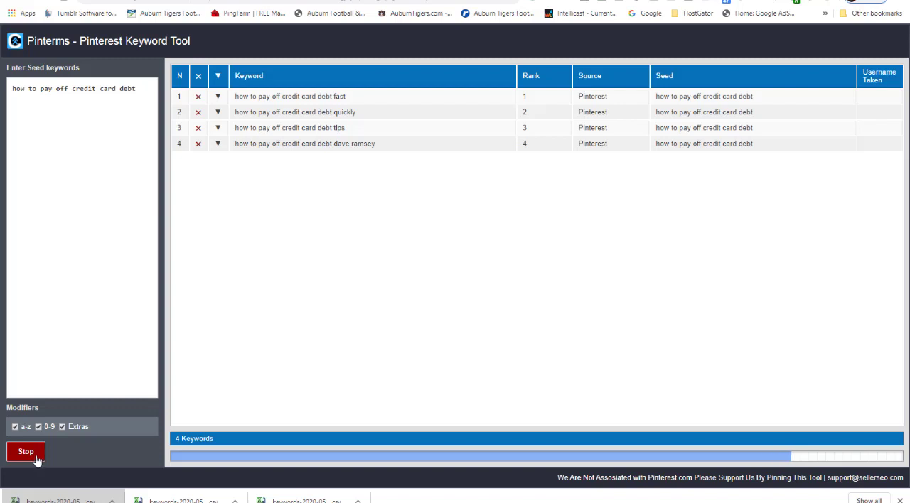
{"action": "left_click", "coordinate": [36, 458]}
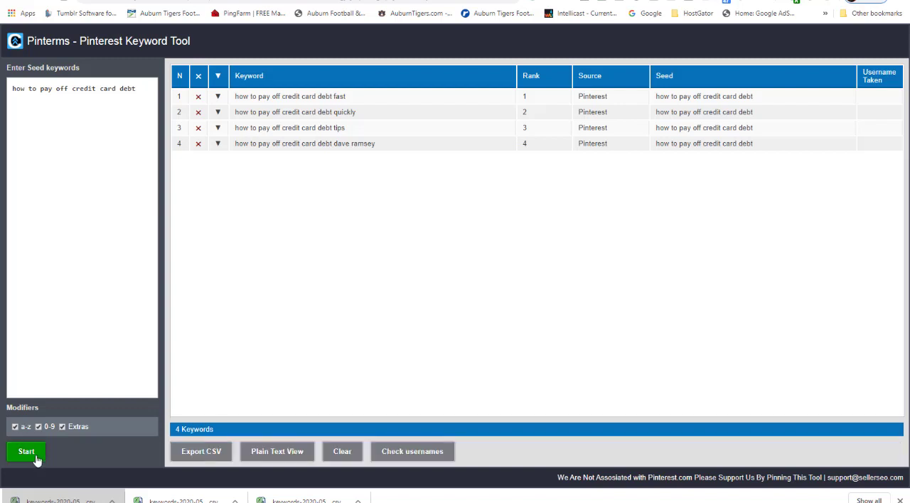
Export the "how to pay off credit card debt" results as CSV and open "keywords-2020-05-06 (3)" from its download folder
{"action": "left_click", "coordinate": [202, 454]}
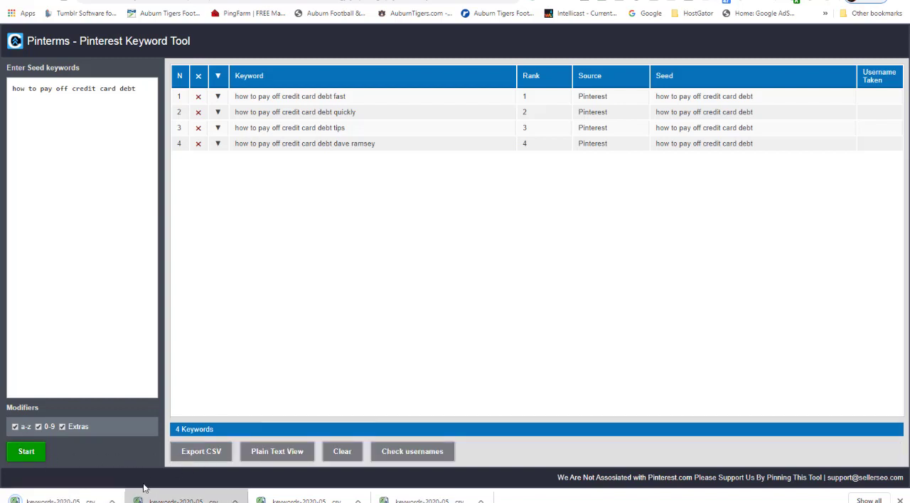
{"action": "left_click", "coordinate": [112, 500]}
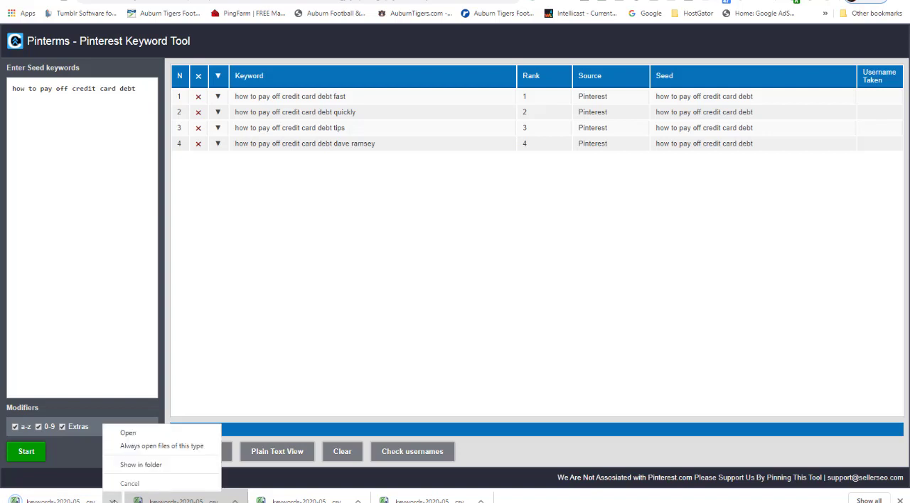
{"action": "left_click", "coordinate": [141, 464]}
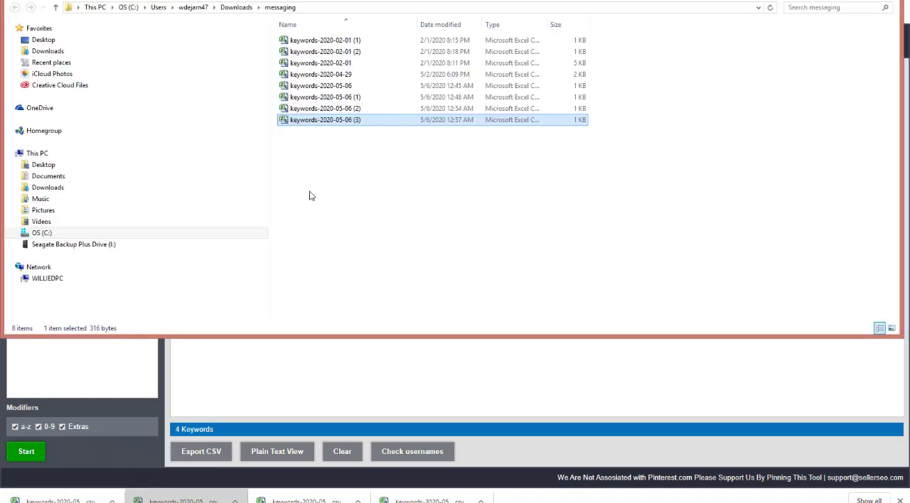
{"action": "double_click", "coordinate": [313, 124]}
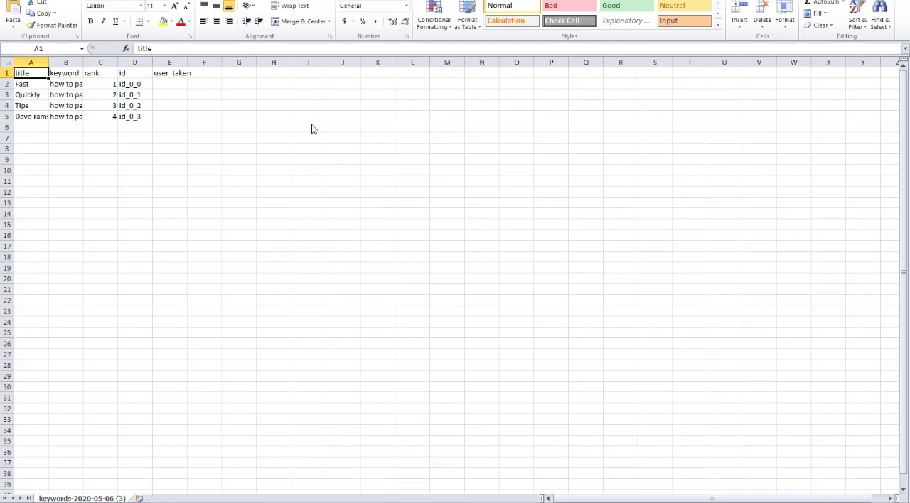
Fit the CSV's keyword column, copy its four keywords from B2:B5, and paste them into Pinterest Sheets starting at E4
{"action": "double_click", "coordinate": [80, 63]}
{"action": "left_click_drag", "start_coordinate": [125, 84], "coordinate": [126, 116]}
{"action": "right_click", "coordinate": [126, 116]}
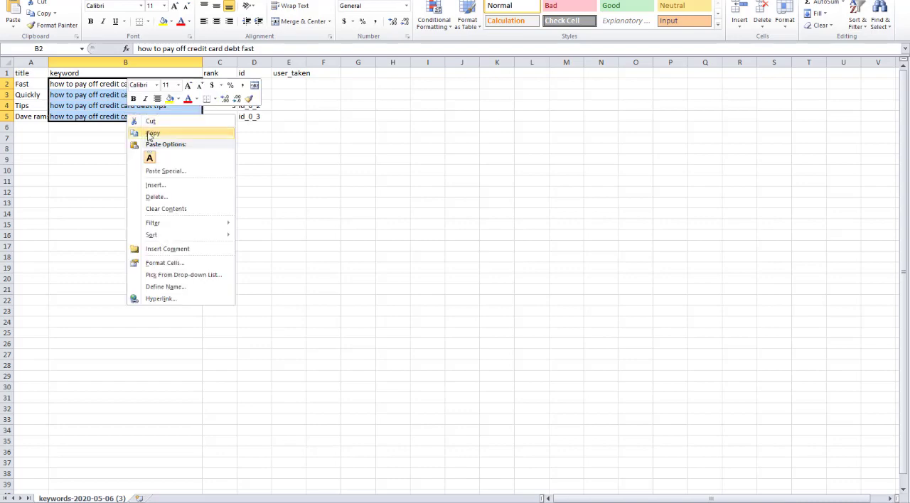
{"action": "left_click", "coordinate": [152, 132]}
{"action": "mouse_move", "coordinate": [421, 502]}
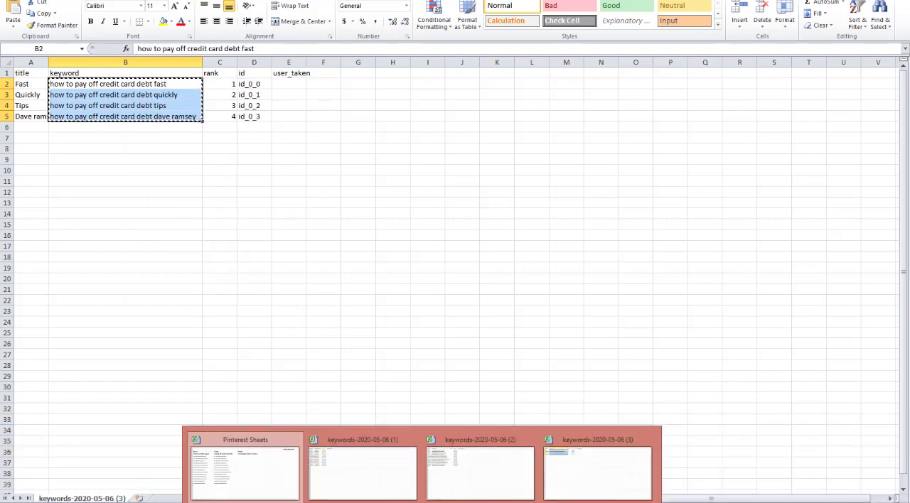
{"action": "left_click", "coordinate": [253, 490]}
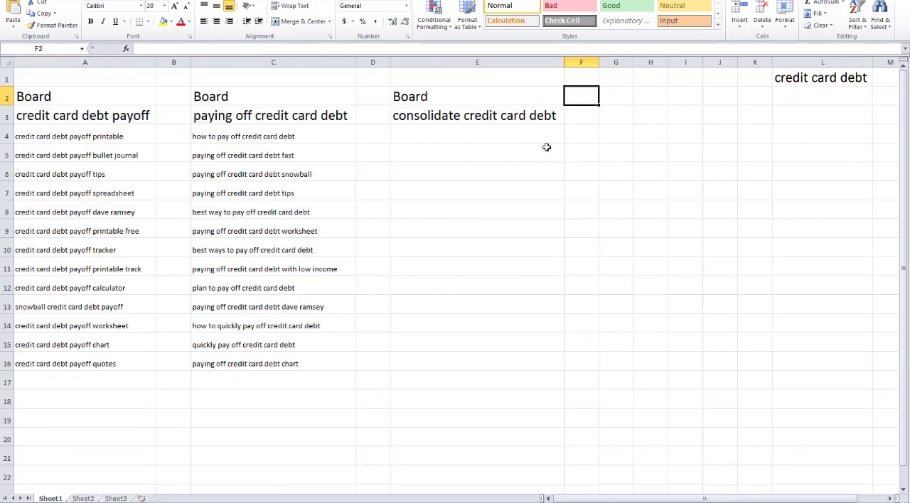
{"action": "left_click_drag", "start_coordinate": [493, 134], "coordinate": [481, 292]}
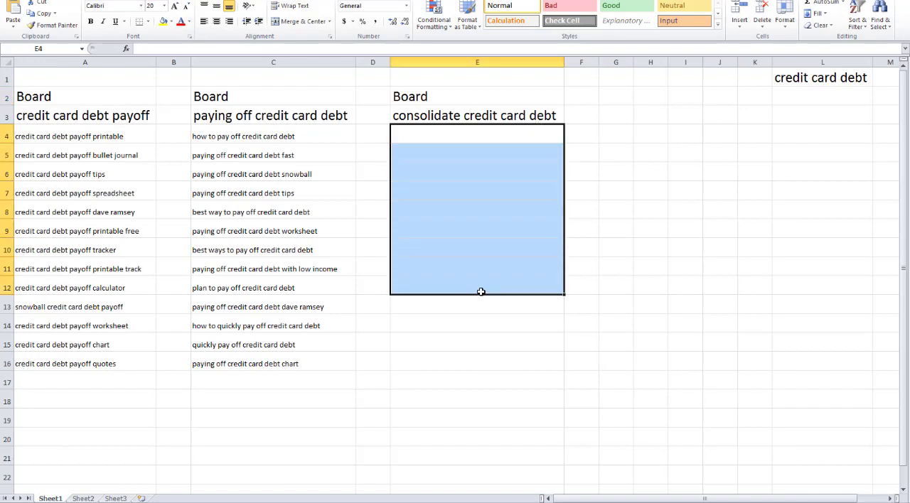
{"action": "key", "text": "ctrl+v"}
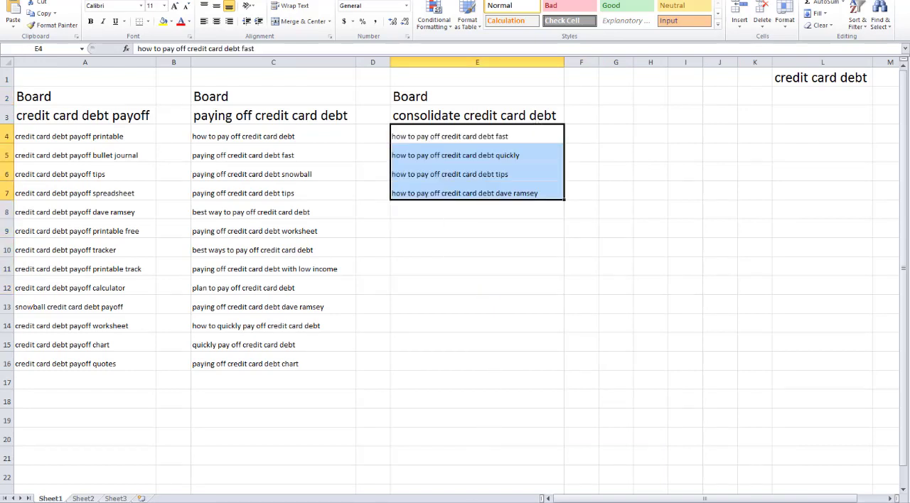
Replace the board name in E3 with "how to pay off credit card debt" copied from the "credit card debt" Notepad file, and fit column E
{"action": "mouse_move", "coordinate": [479, 501]}
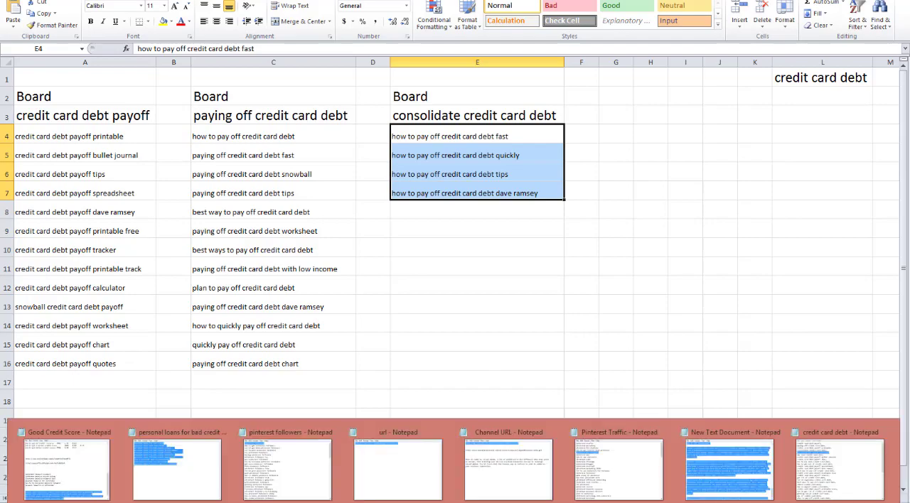
{"action": "left_click", "coordinate": [846, 469]}
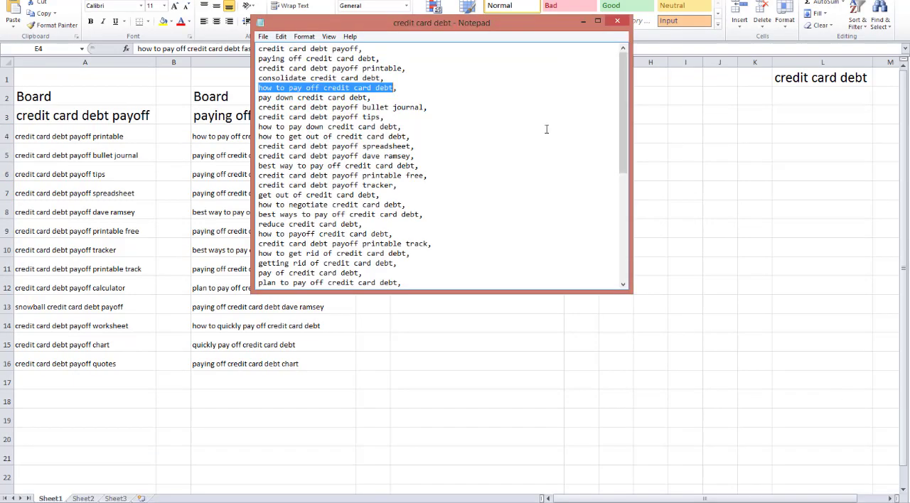
{"action": "right_click", "coordinate": [349, 88]}
{"action": "left_click", "coordinate": [360, 124]}
{"action": "key", "text": "alt+Tab"}
{"action": "left_click", "coordinate": [424, 116]}
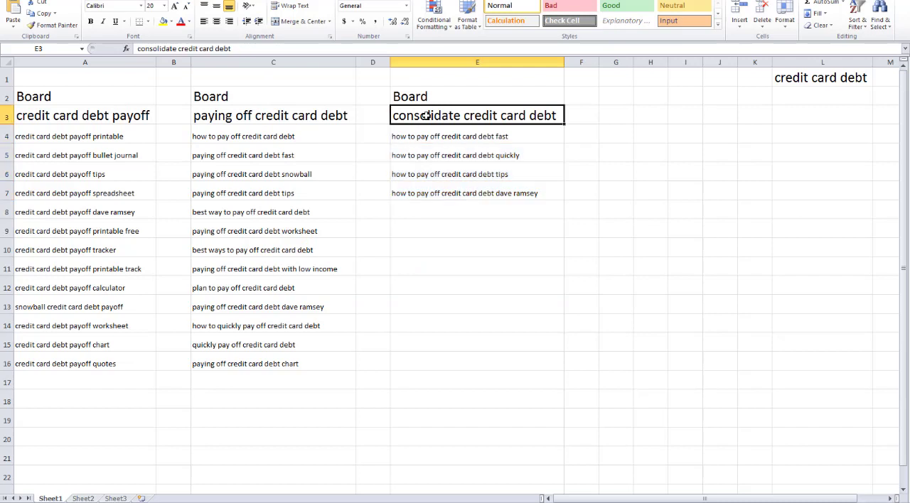
{"action": "key", "text": "ctrl+v"}
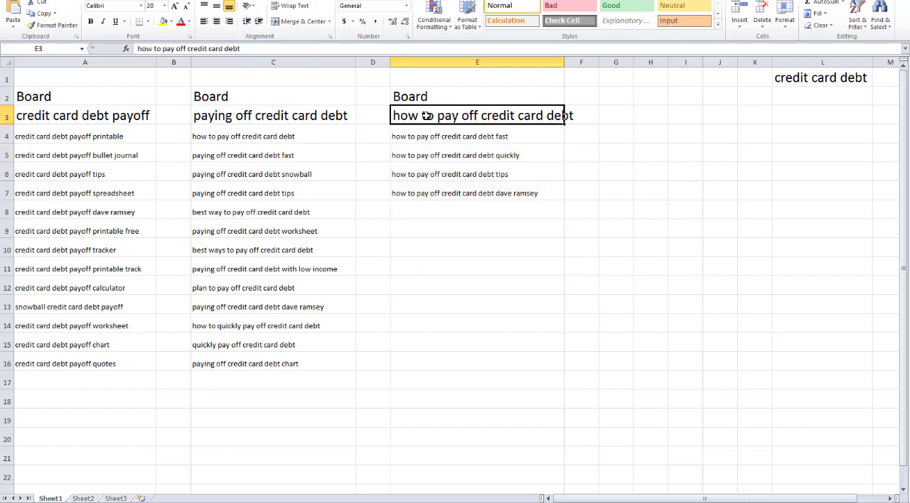
{"action": "double_click", "coordinate": [564, 63]}
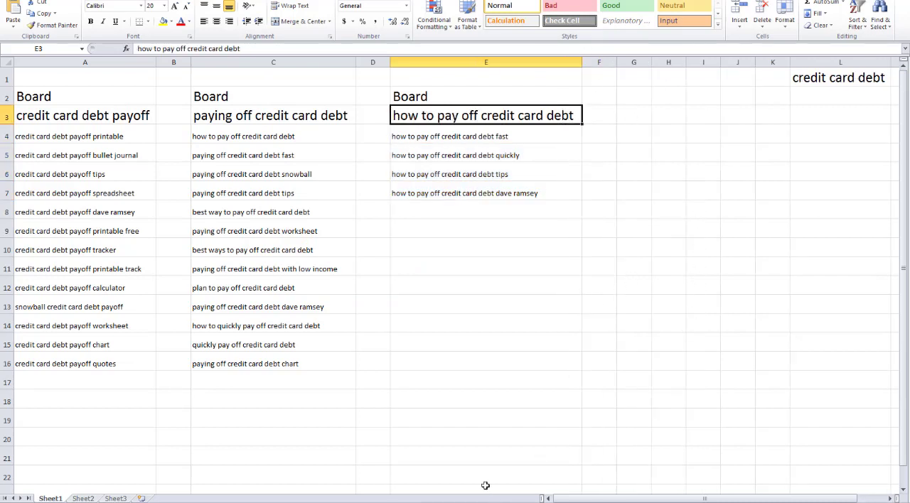
Copy "pay down credit card debt" from the "credit card debt" Notepad file and paste it over the Pinterms seed keyword
{"action": "mouse_move", "coordinate": [417, 501]}
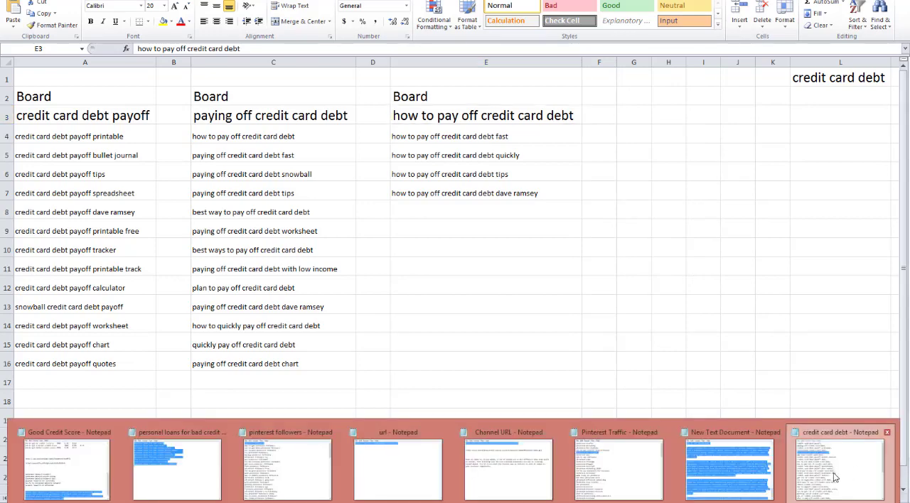
{"action": "left_click", "coordinate": [835, 477]}
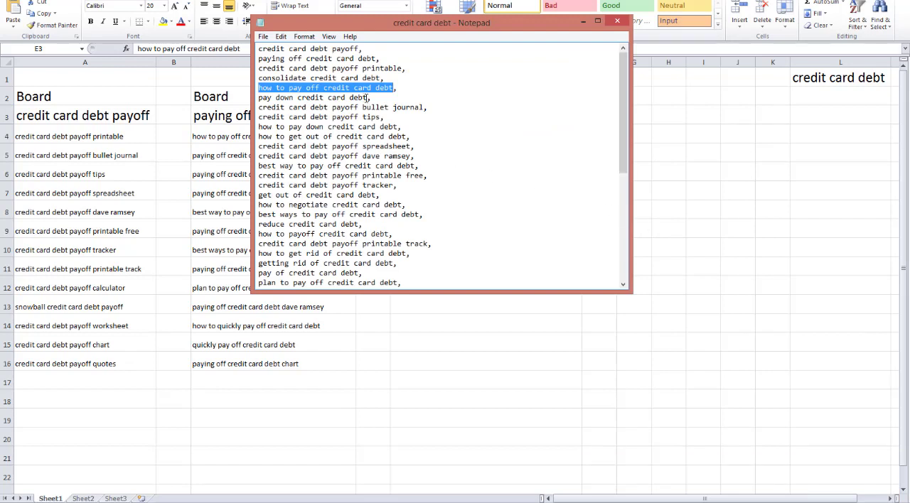
{"action": "left_click_drag", "start_coordinate": [366, 97], "coordinate": [248, 102]}
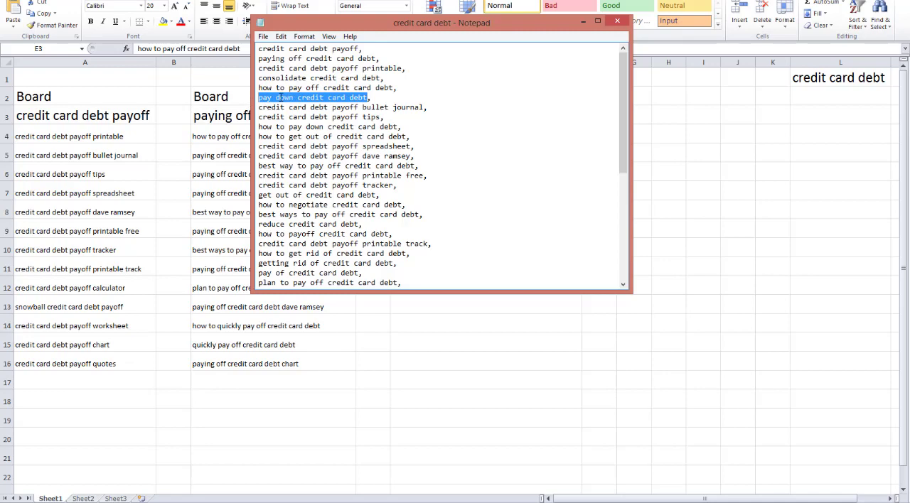
{"action": "right_click", "coordinate": [281, 97]}
{"action": "left_click", "coordinate": [313, 133]}
{"action": "mouse_move", "coordinate": [290, 500]}
{"action": "left_click", "coordinate": [297, 484]}
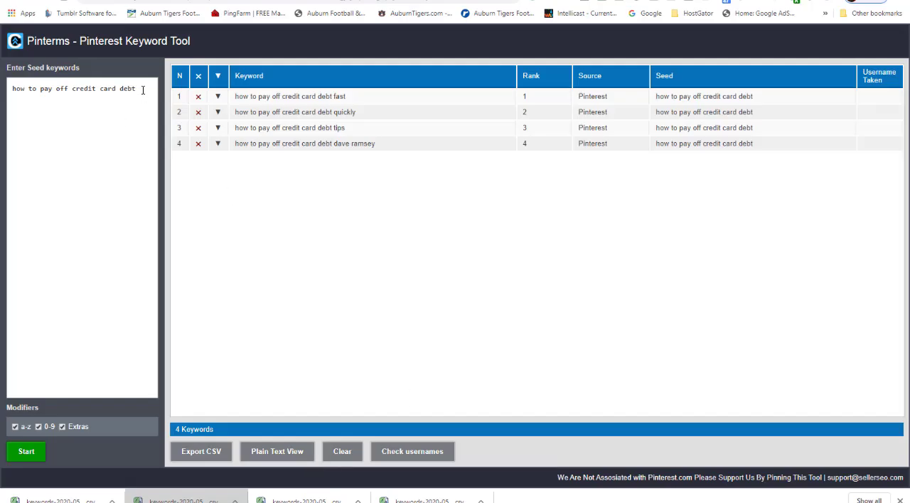
{"action": "left_click_drag", "start_coordinate": [143, 90], "coordinate": [2, 96]}
{"action": "key", "text": "ctrl+v"}
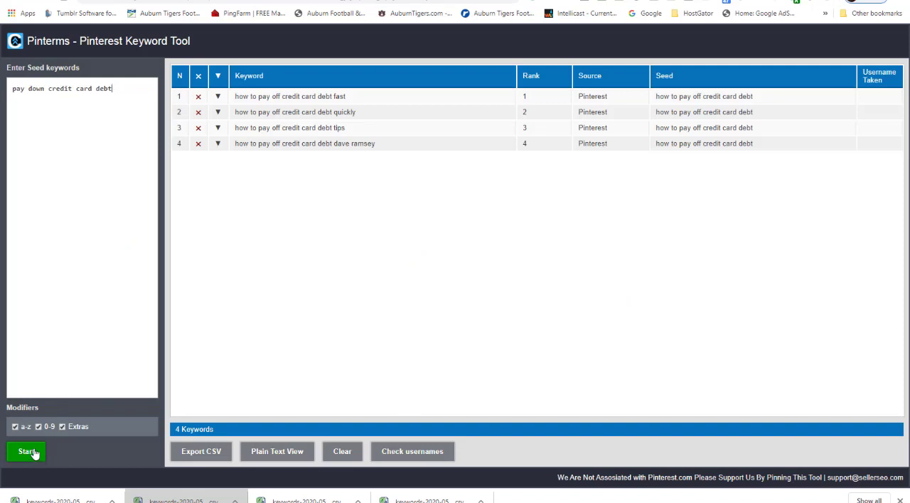
Clear the earlier Pinterms results, run the "pay down credit card debt" search only partway, and export the found keywords as CSV
{"action": "left_click", "coordinate": [344, 456]}
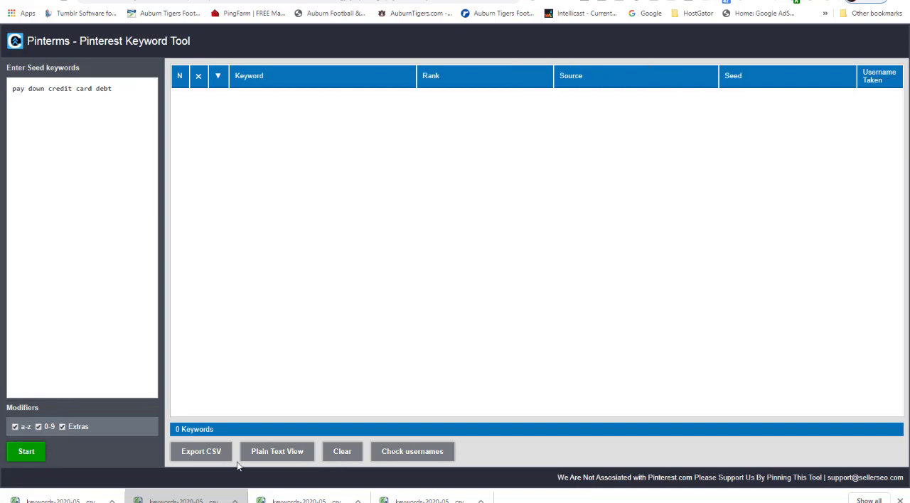
{"action": "left_click", "coordinate": [29, 454]}
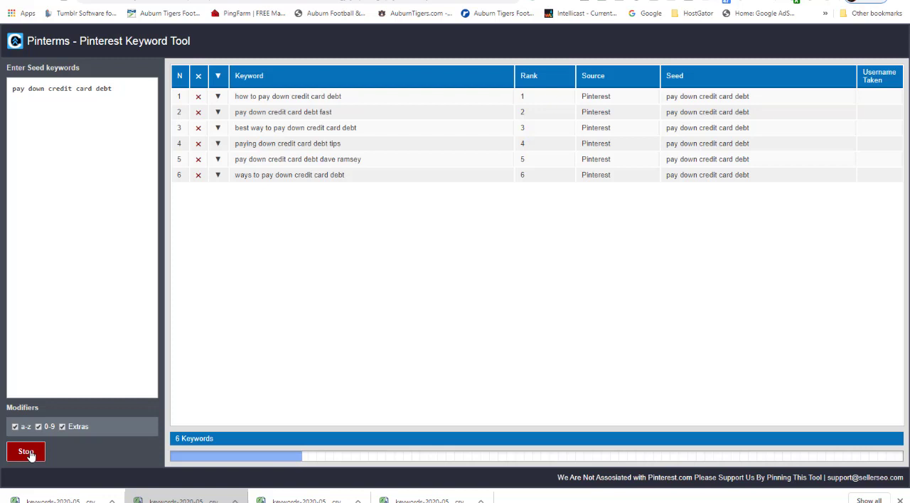
{"action": "left_click", "coordinate": [29, 455]}
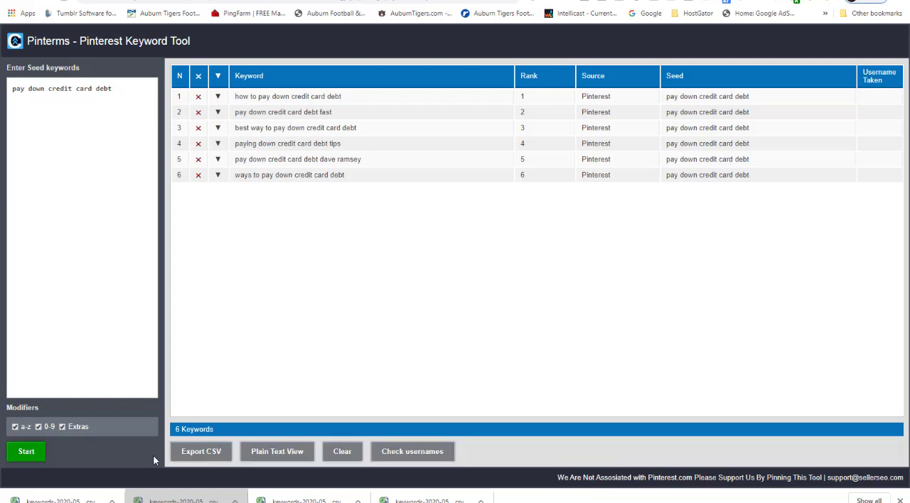
{"action": "left_click", "coordinate": [201, 454]}
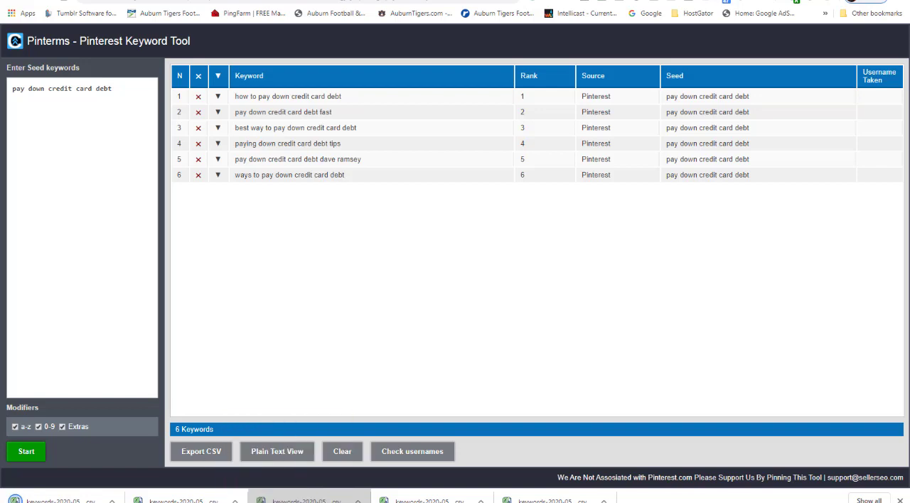
Copy "pay down credit card debt" from Notepad into cell G3 of Pinterest Sheets and fit column G to the text
{"action": "mouse_move", "coordinate": [421, 502]}
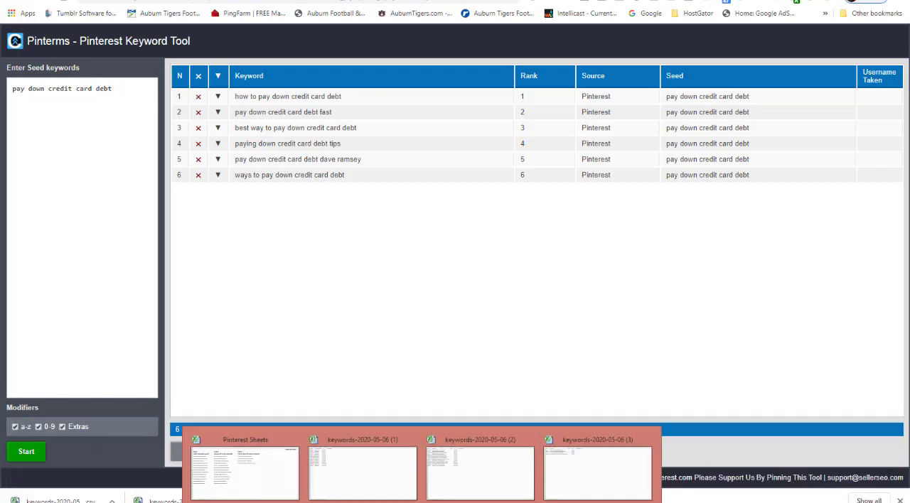
{"action": "left_click", "coordinate": [241, 486]}
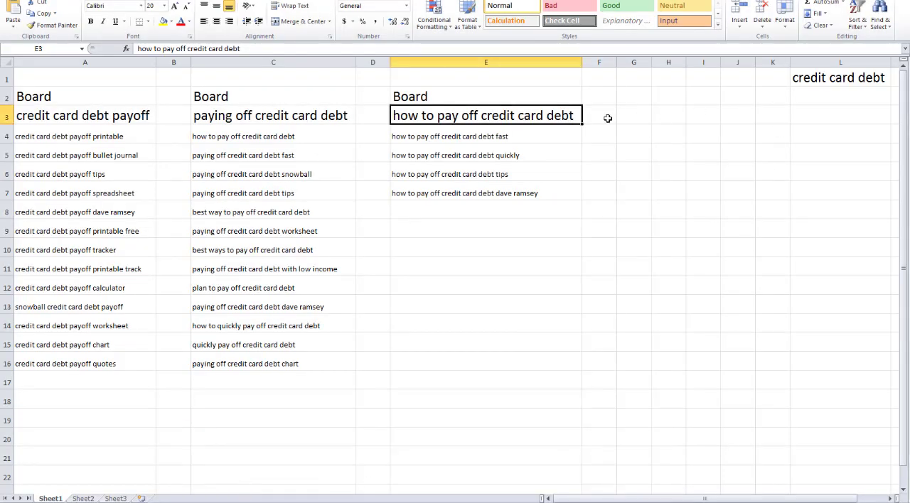
{"action": "left_click", "coordinate": [634, 116]}
{"action": "mouse_move", "coordinate": [369, 500]}
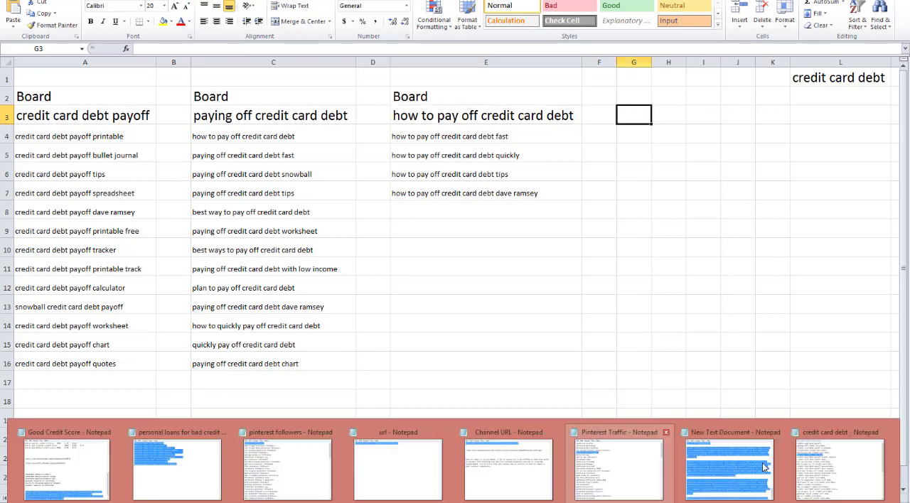
{"action": "left_click", "coordinate": [840, 464]}
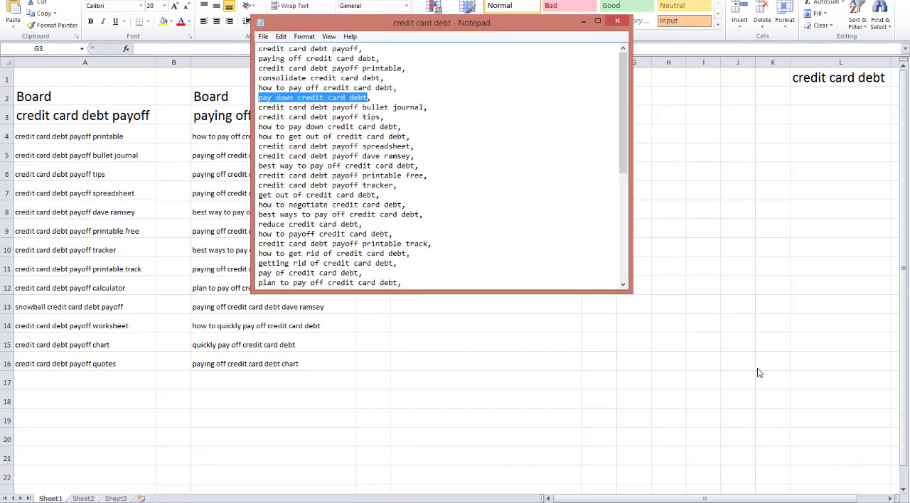
{"action": "right_click", "coordinate": [322, 98]}
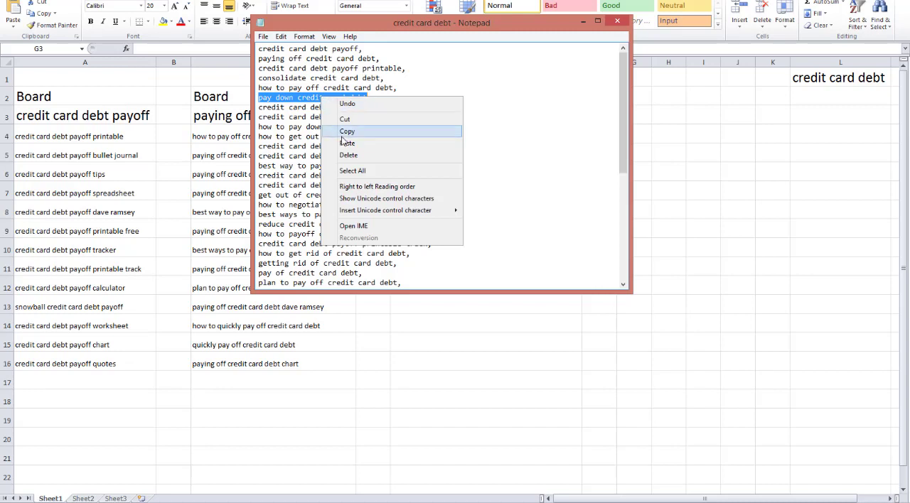
{"action": "left_click", "coordinate": [345, 135]}
{"action": "key", "text": "alt+Tab"}
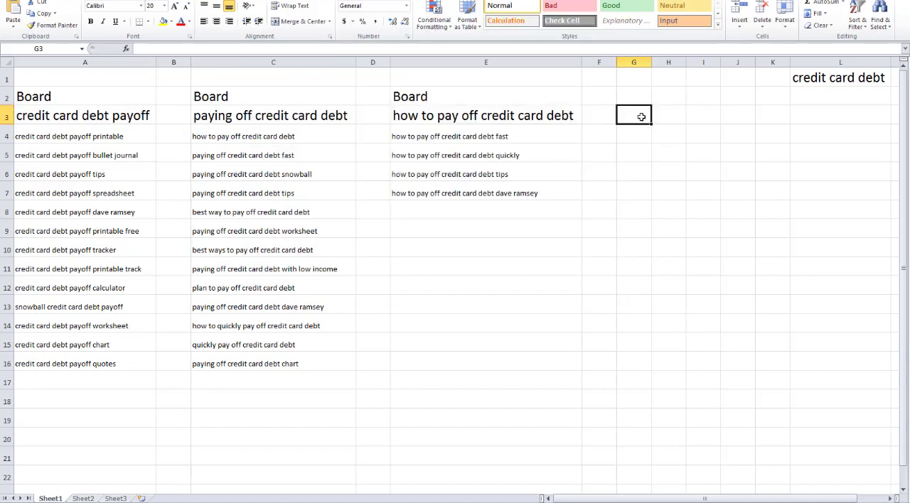
{"action": "key", "text": "ctrl+v"}
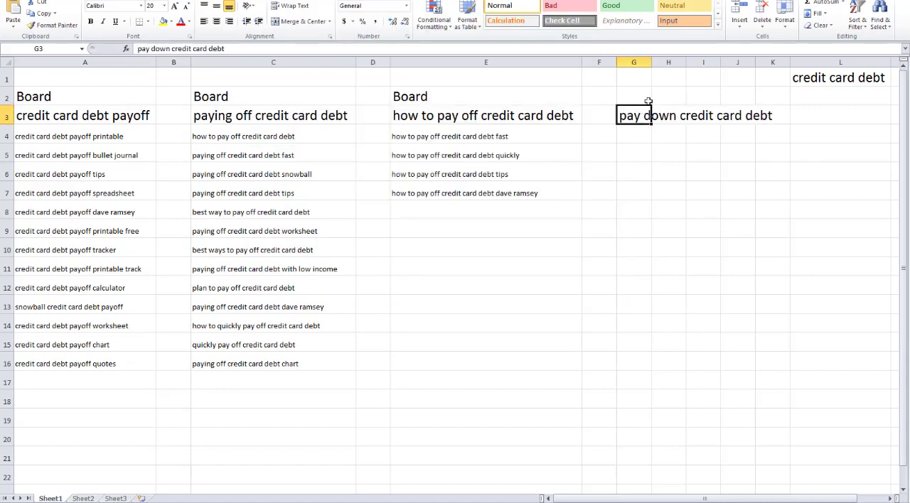
{"action": "double_click", "coordinate": [651, 64]}
Enter the label "Board" in cell G2 above "pay down credit card debt"
{"action": "left_click", "coordinate": [675, 96]}
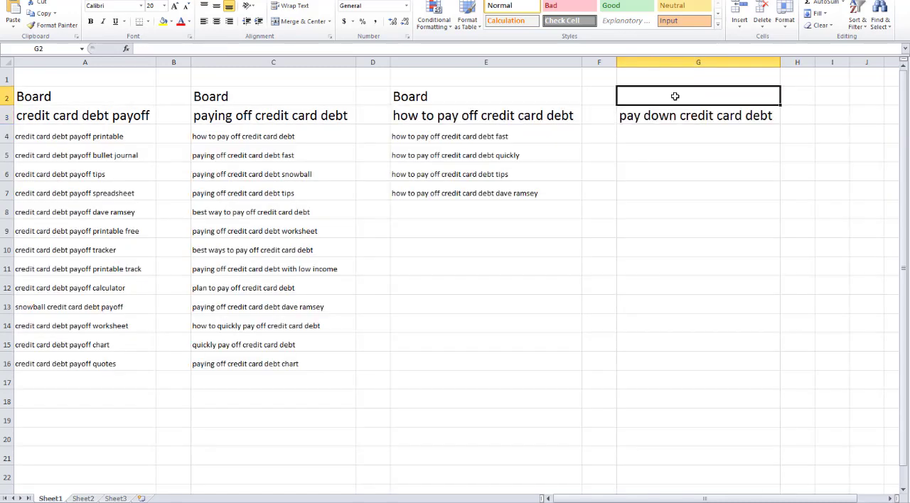
{"action": "type", "text": "Board"}
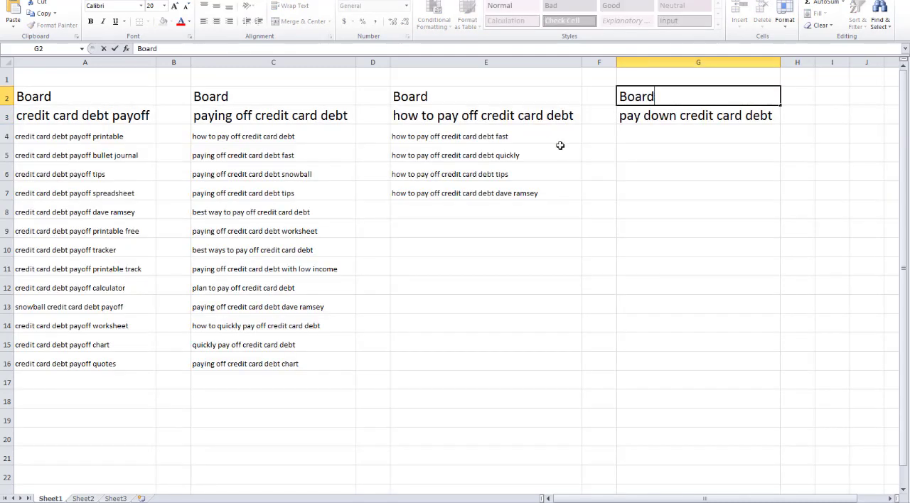
{"action": "left_click", "coordinate": [732, 192]}
Switch to Pinterms in the browser, show the latest keyword export in its download folder, and open keywords-2020-05-06 (4) in Excel
{"action": "mouse_move", "coordinate": [422, 502]}
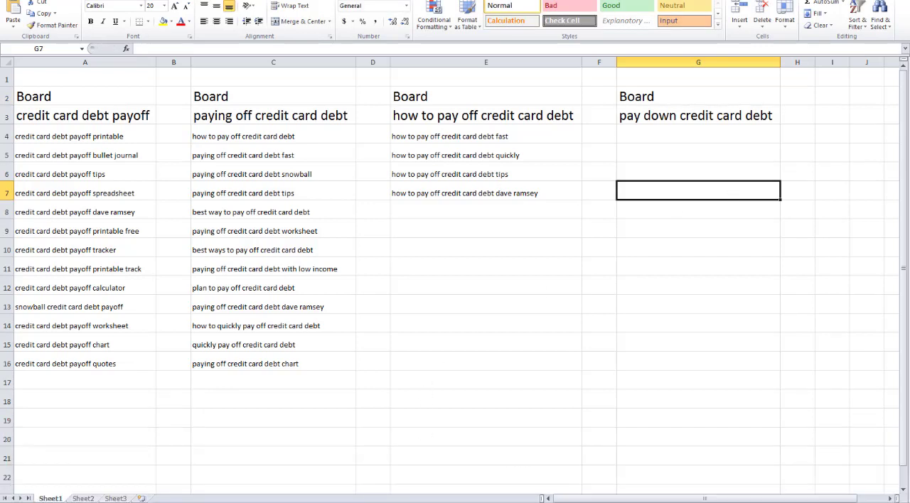
{"action": "left_click", "coordinate": [287, 497]}
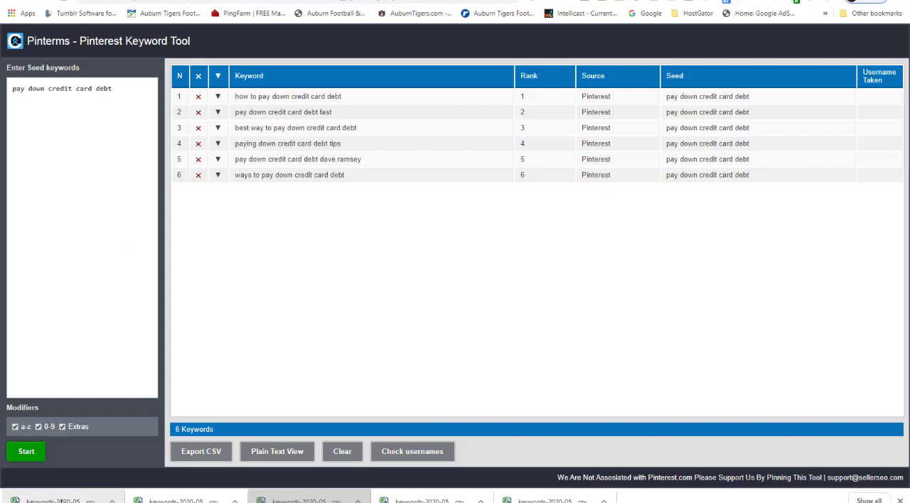
{"action": "left_click", "coordinate": [112, 501]}
{"action": "left_click", "coordinate": [141, 464]}
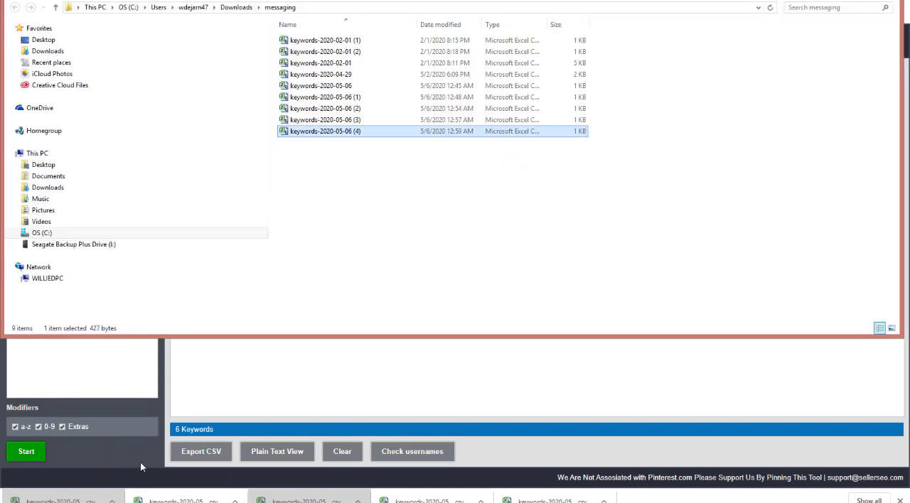
{"action": "double_click", "coordinate": [306, 133]}
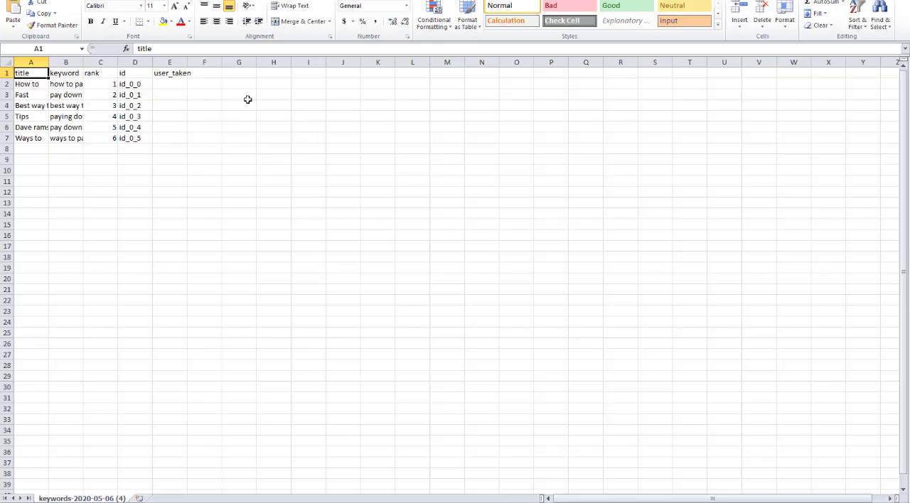
Fit column B of the exported CSV to its text and copy the keywords in B2:B7
{"action": "double_click", "coordinate": [83, 61]}
{"action": "left_click_drag", "start_coordinate": [118, 83], "coordinate": [122, 137]}
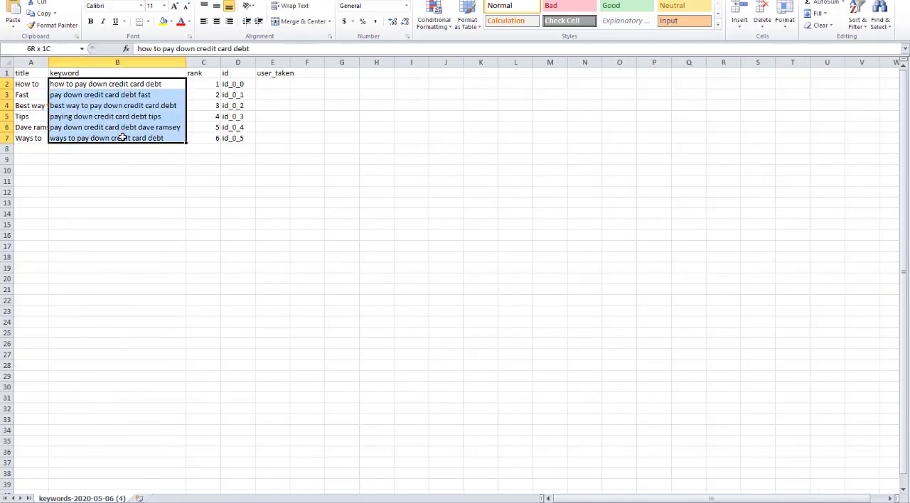
{"action": "right_click", "coordinate": [123, 138]}
{"action": "left_click", "coordinate": [149, 155]}
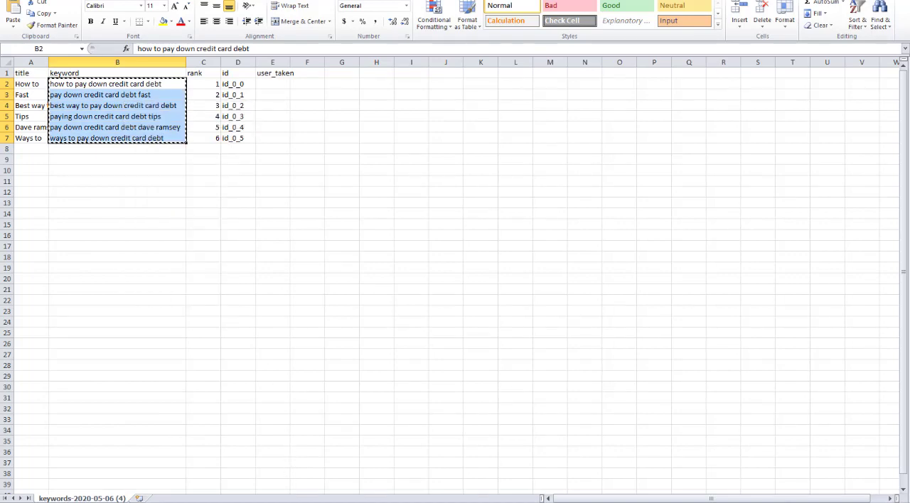
Paste the copied keywords into the Pinterest Sheets workbook from cell G4 down, under the "pay down credit card debt" board
{"action": "mouse_move", "coordinate": [287, 501]}
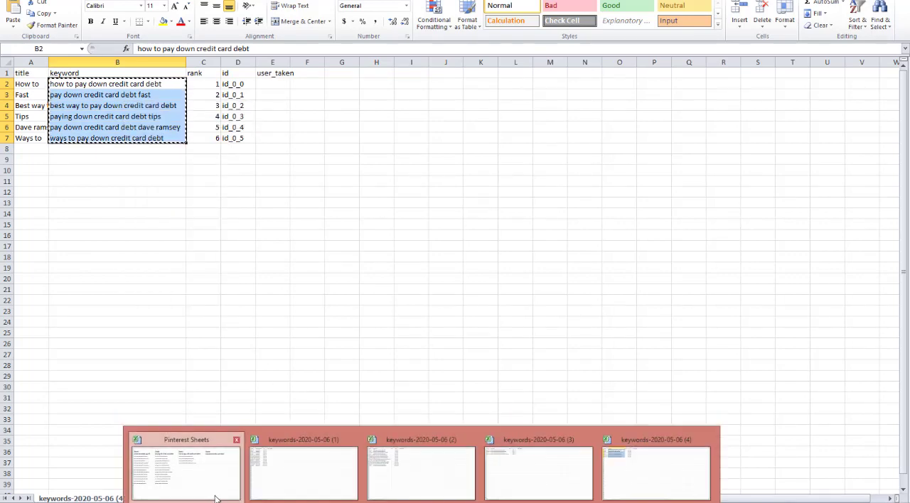
{"action": "left_click", "coordinate": [252, 482]}
{"action": "left_click_drag", "start_coordinate": [644, 131], "coordinate": [648, 282]}
{"action": "key", "text": "ctrl+v"}
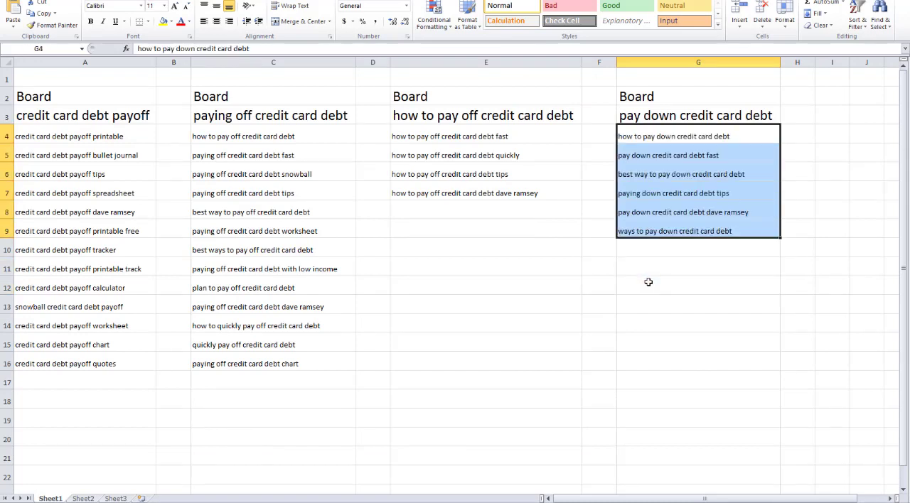
{"action": "left_click", "coordinate": [773, 331]}
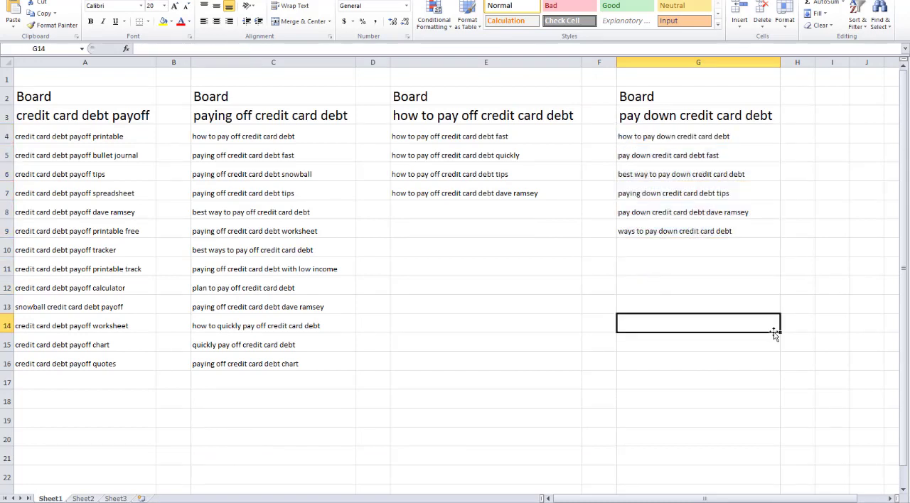